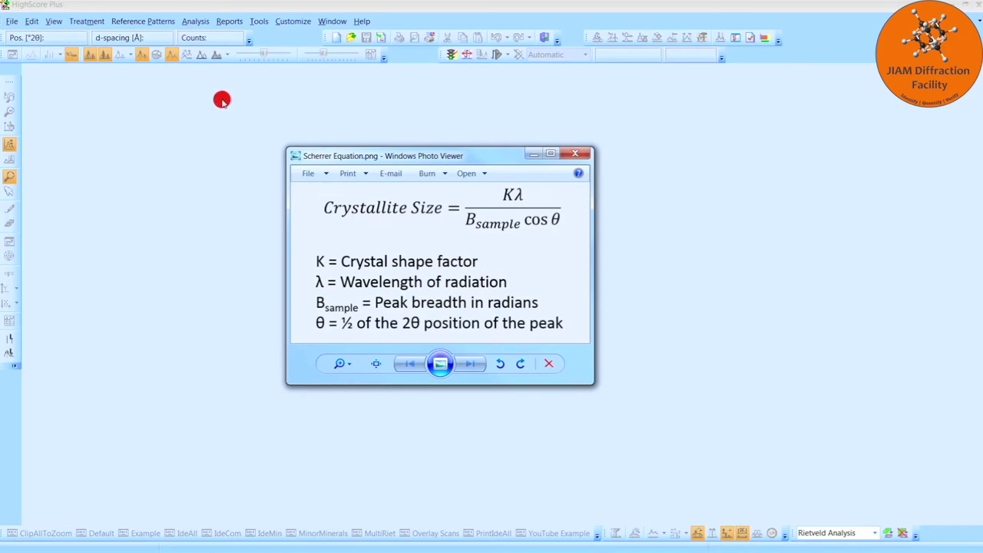
In the Open dialog, browse to C:\Program Files (x86)\PANalytical\HighScore\tutorial
left_click(12, 23)
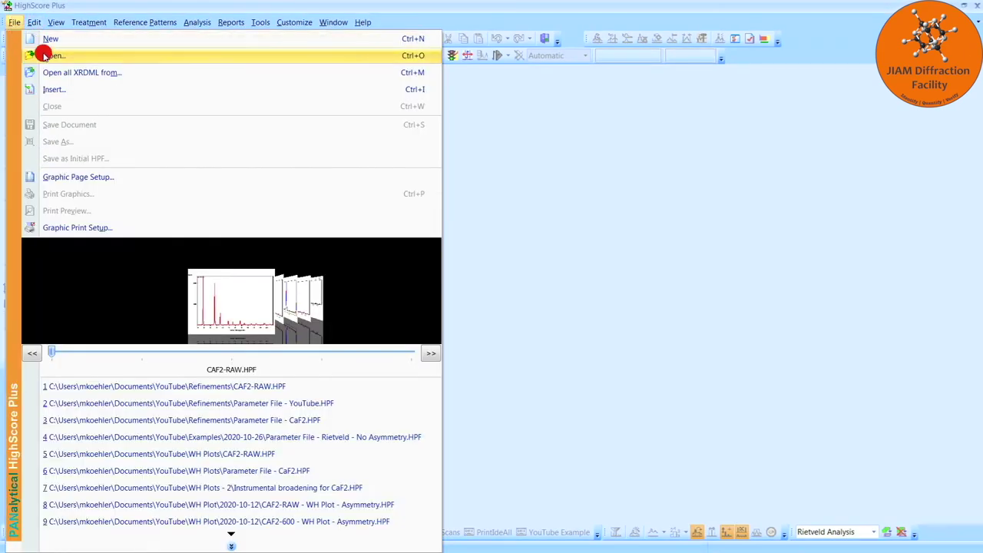
left_click(95, 56)
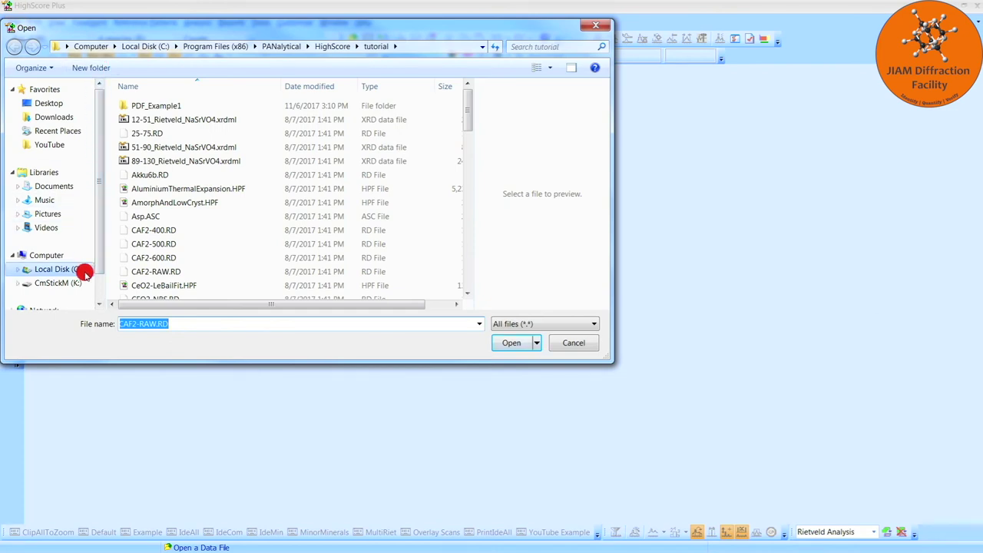
left_click(84, 273)
left_click(206, 219)
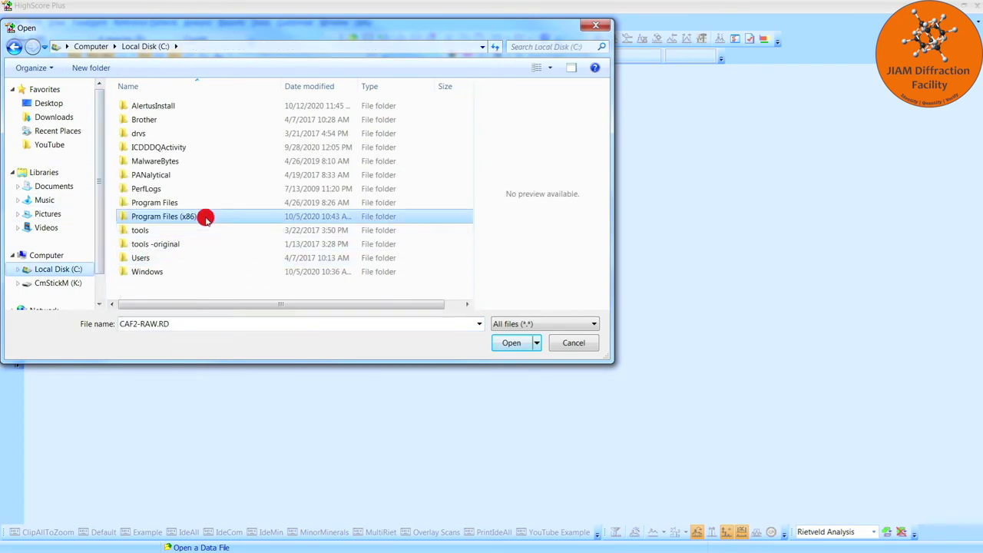
double_click(206, 219)
scroll(206, 219, "down", 10)
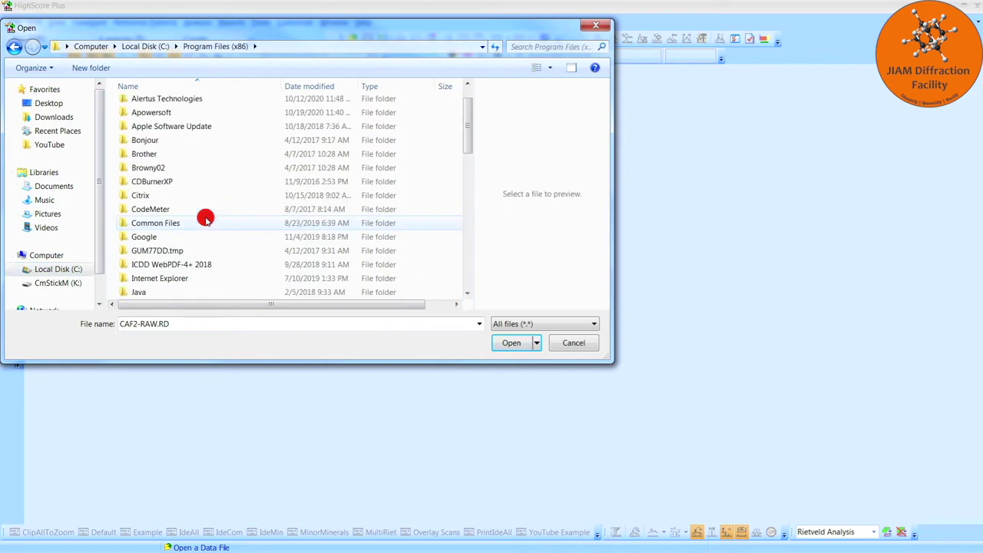
scroll(206, 218, "down", 1)
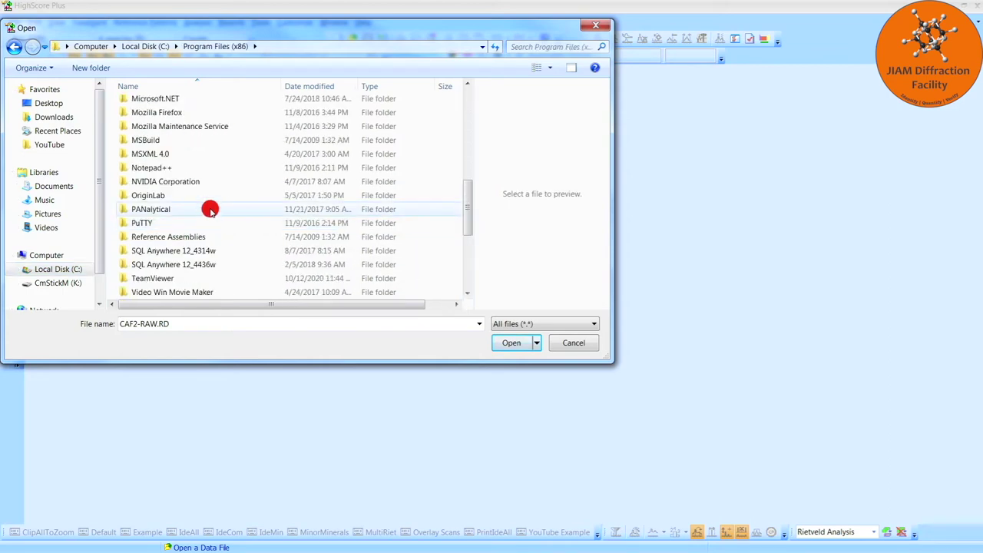
double_click(210, 211)
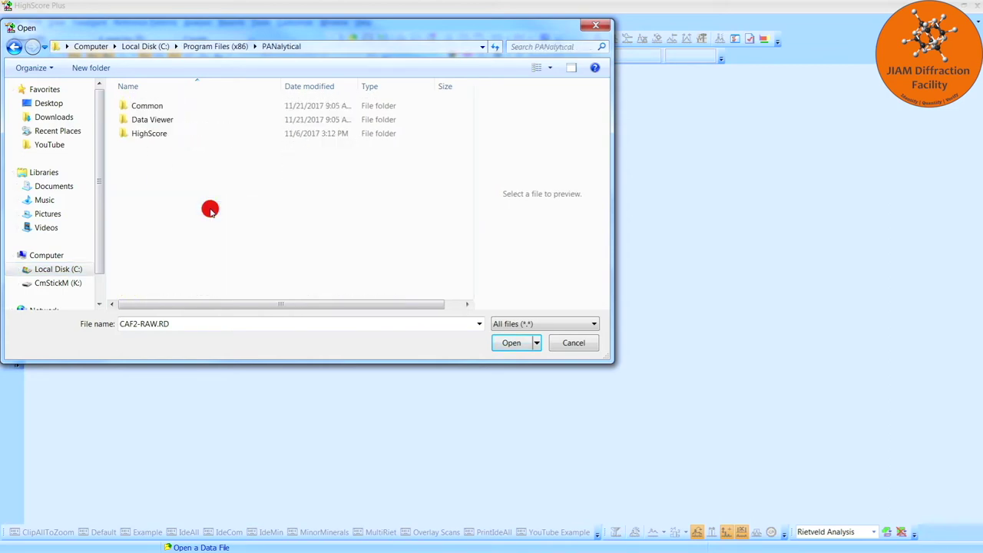
double_click(182, 136)
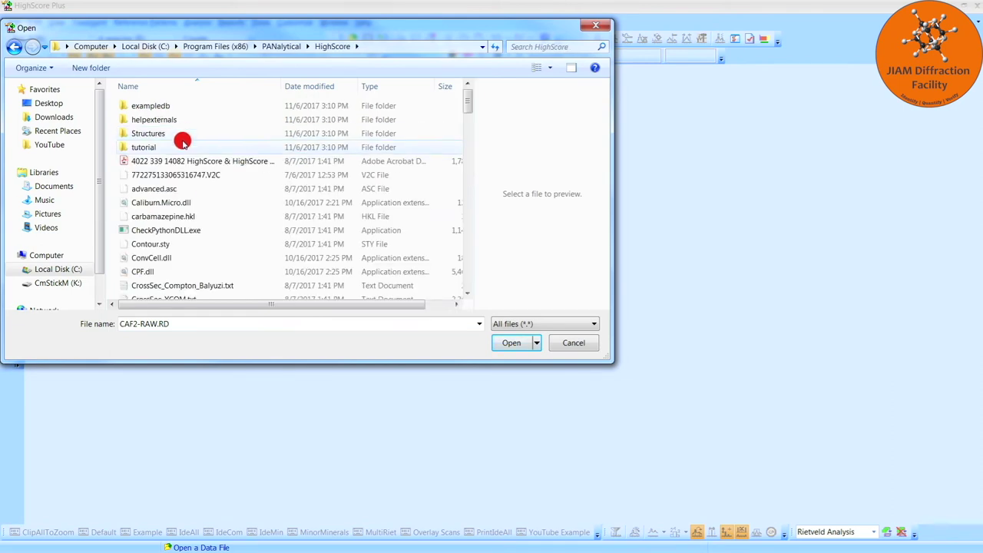
double_click(181, 148)
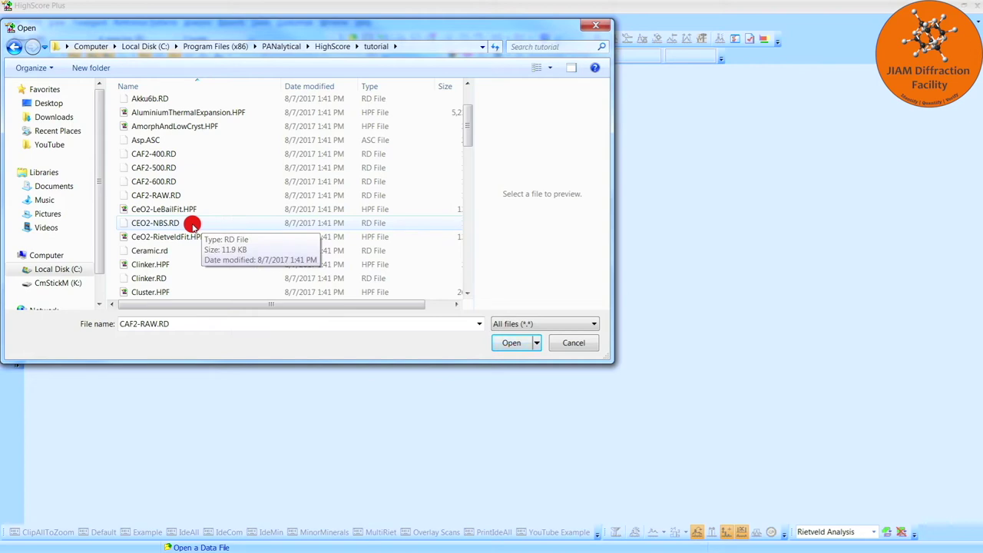
Load the CeO2-NBS.RD standard pattern from the tutorial folder
double_click(192, 223)
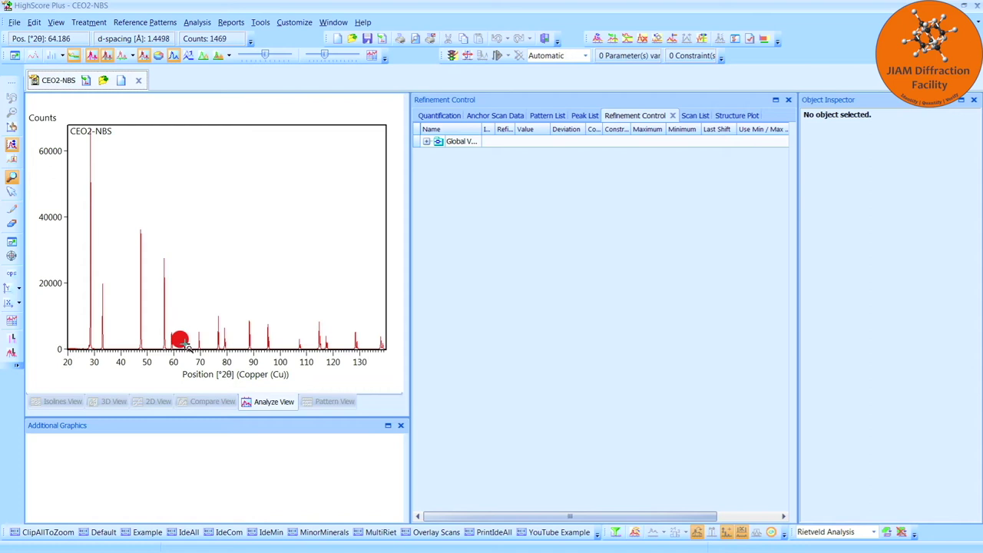
Zoom the CeO2-NBS plot to about 22–65° 2θ and clip the pattern to that range
left_click_drag(185, 350, 71, 113)
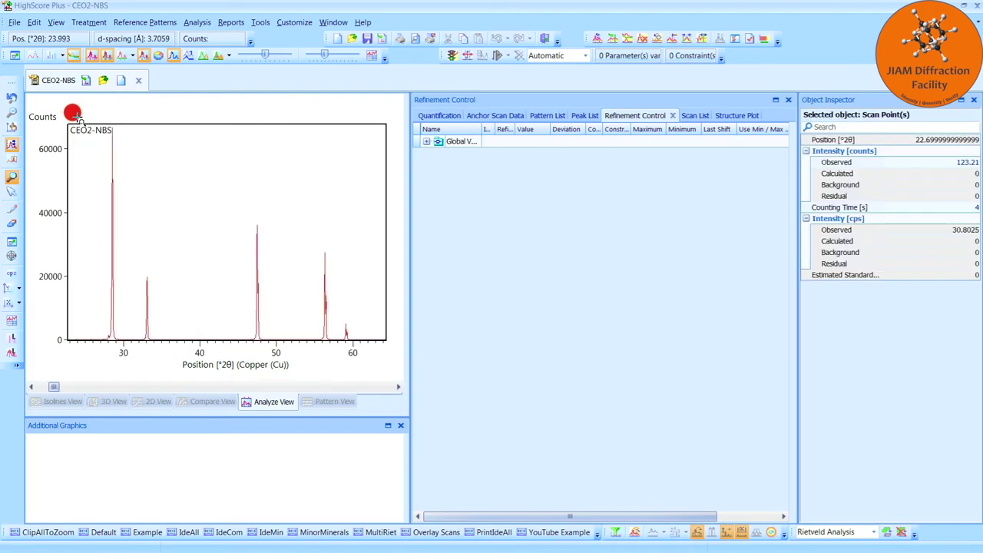
right_click(178, 161)
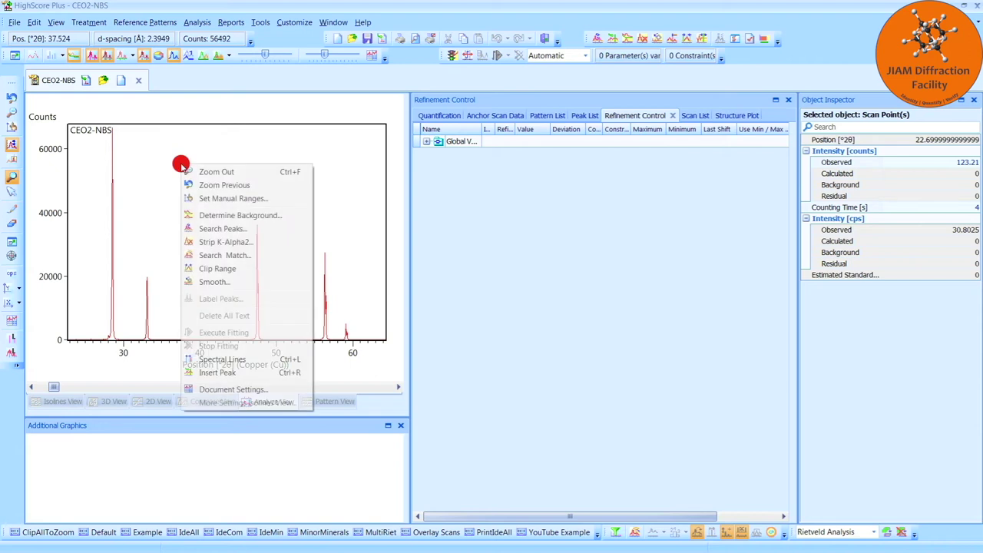
left_click(247, 268)
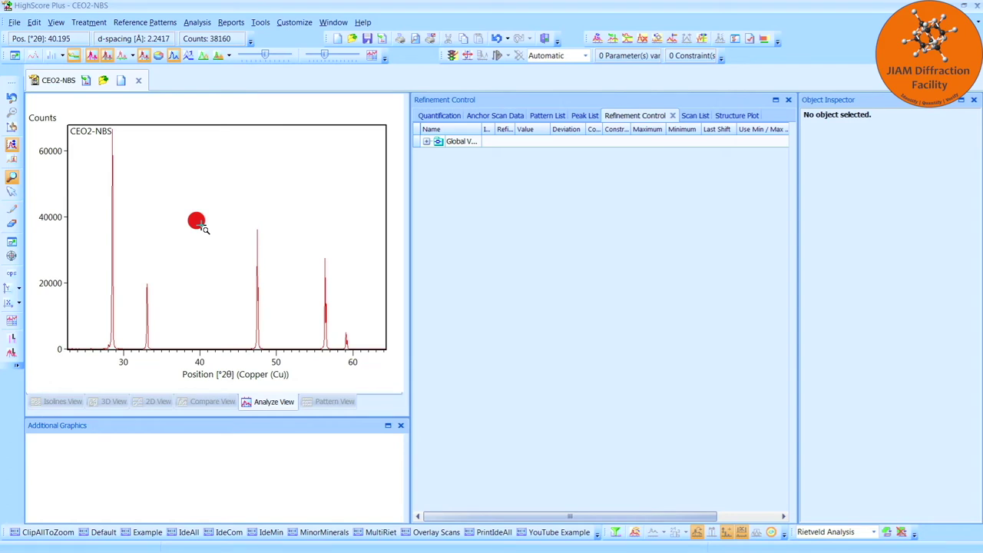
Search for peaks in the clipped pattern, accept them, and zoom onto the 56–60° peaks
right_click(198, 223)
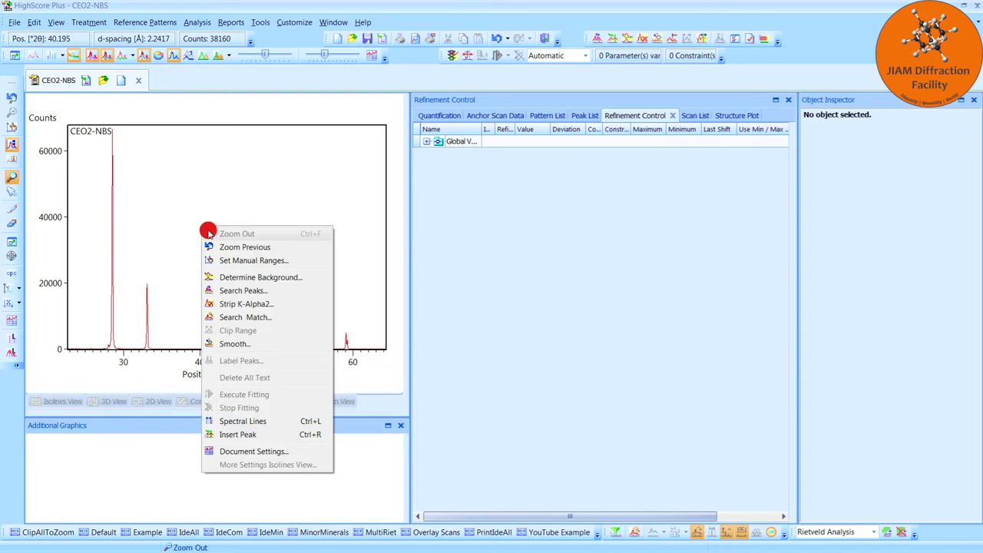
left_click(268, 290)
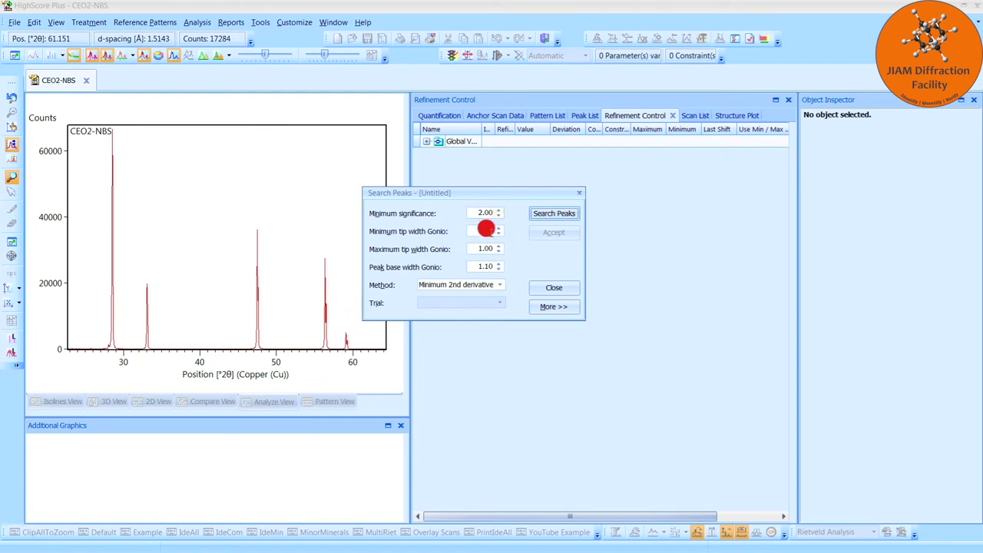
left_click(573, 218)
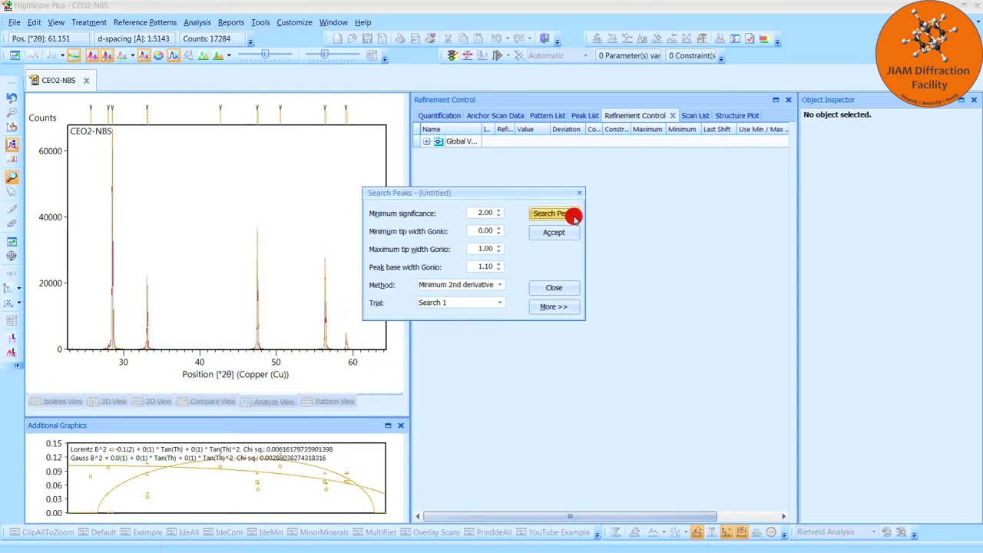
left_click(576, 235)
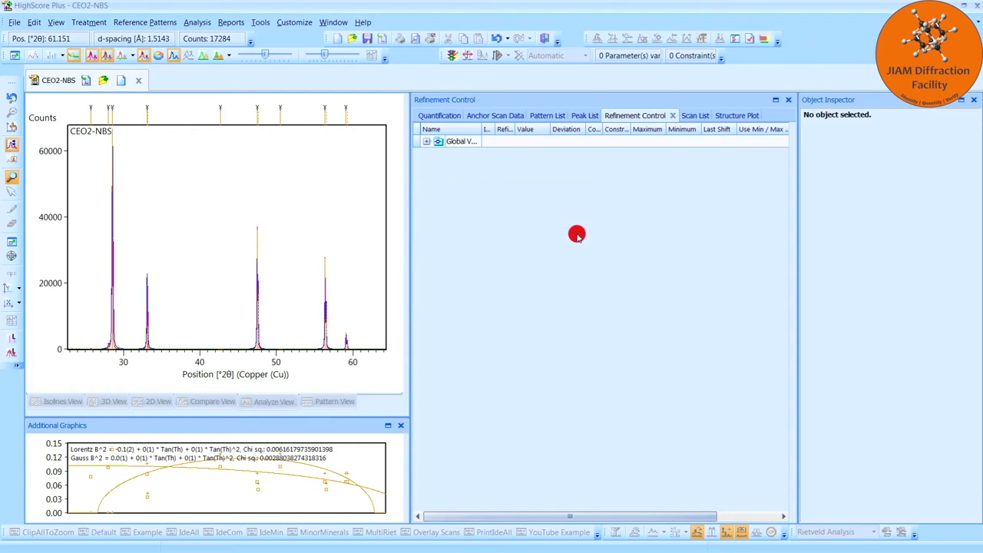
left_click(311, 251)
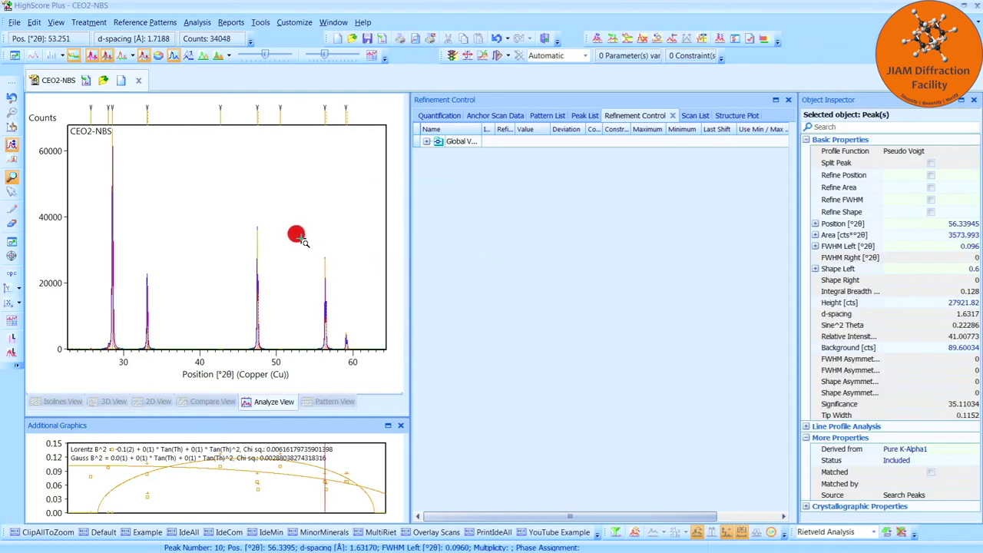
left_click_drag(301, 238, 364, 362)
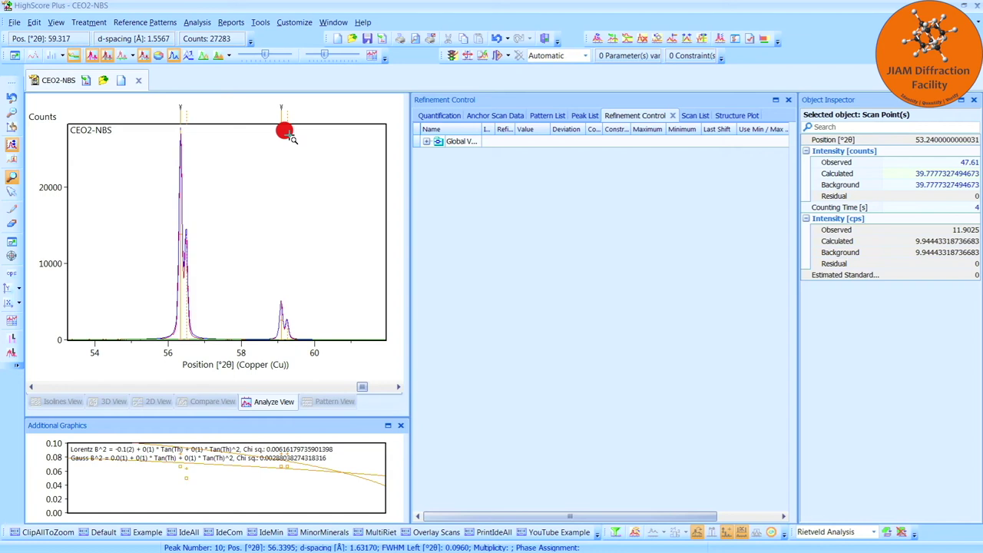
right_click(287, 134)
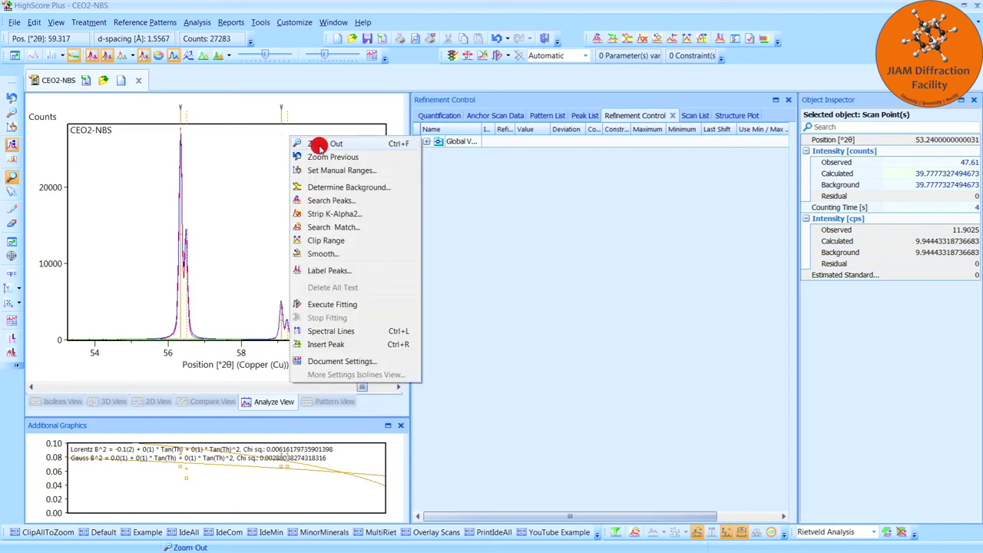
left_click(321, 144)
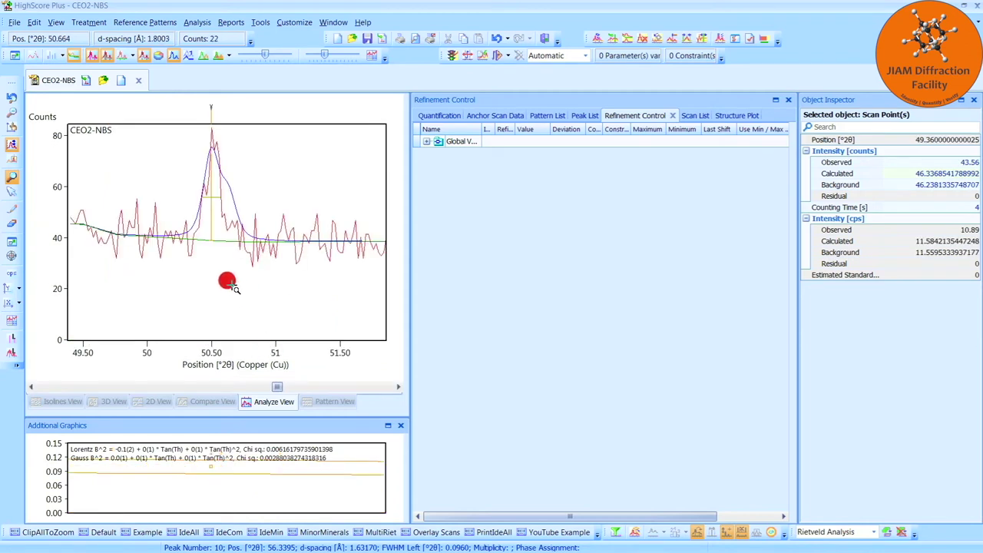
right_click(284, 170)
left_click(324, 181)
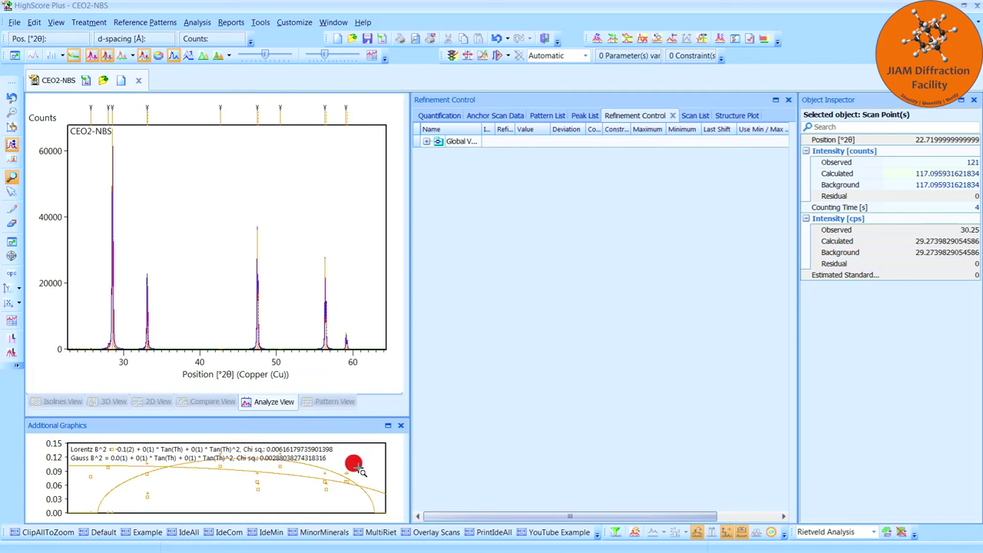
right_click(354, 465)
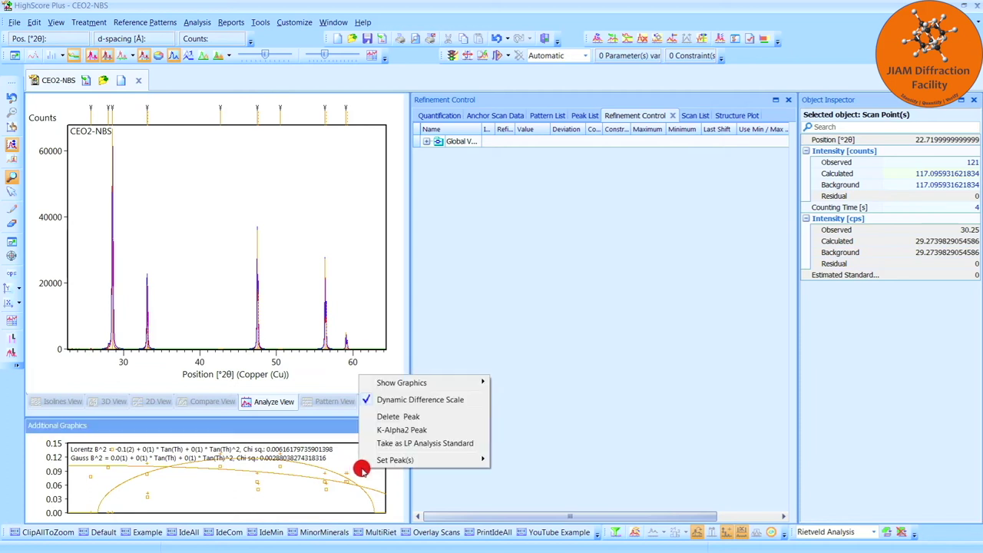
Show the Difference Plot beneath the CeO2 pattern and bring up the global refinement settings
mouse_move(434, 381)
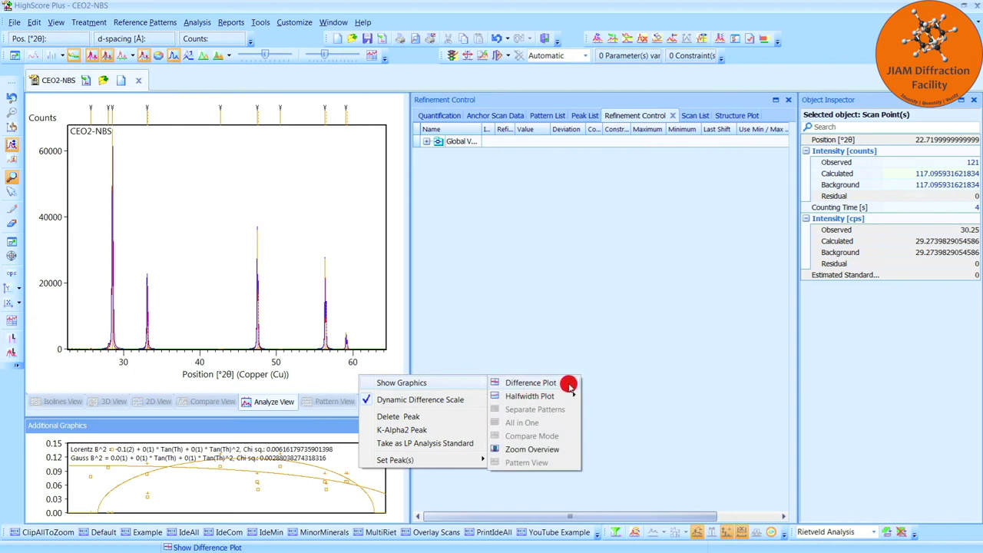
left_click(569, 385)
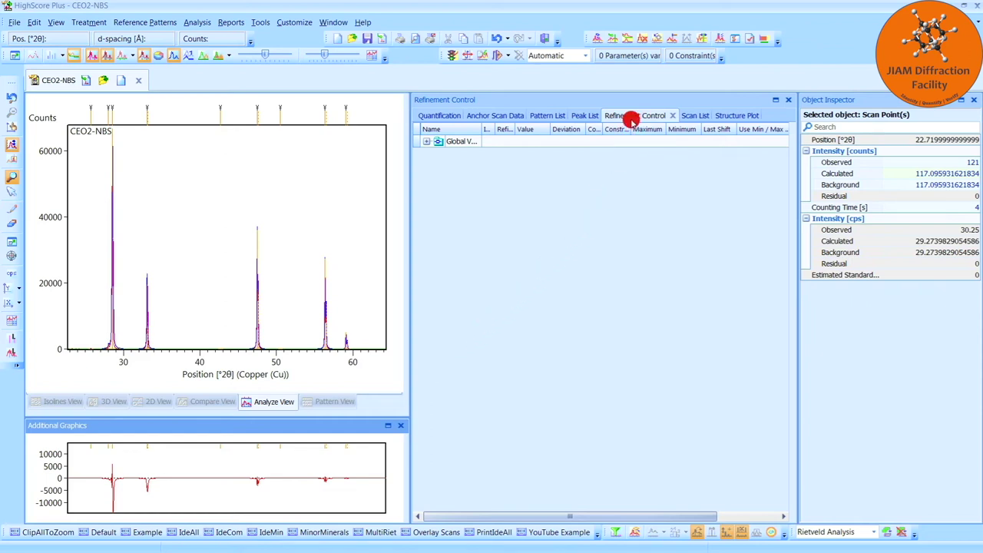
left_click(458, 143)
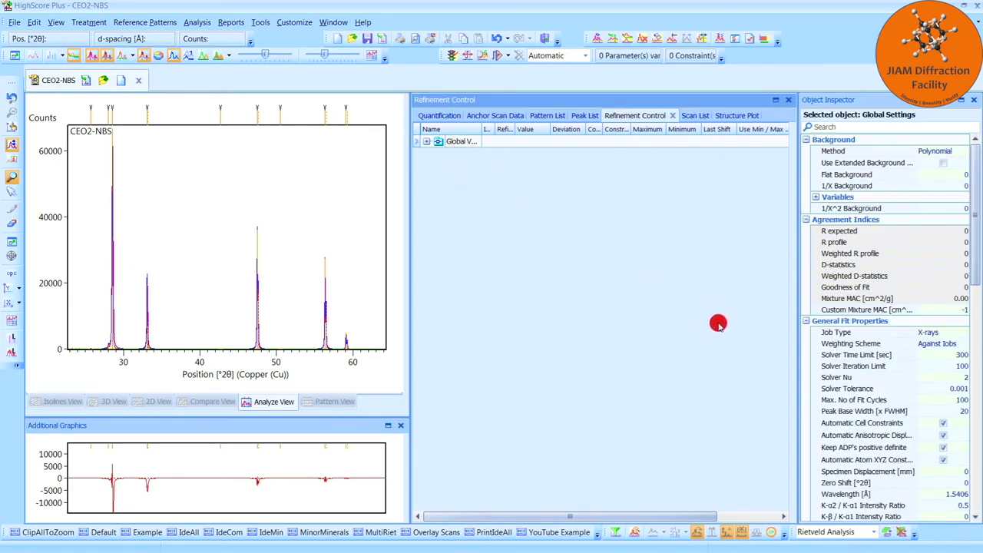
Change the Solver Tolerance in the Object Inspector from 0.001 to 0.0001
left_click(947, 389)
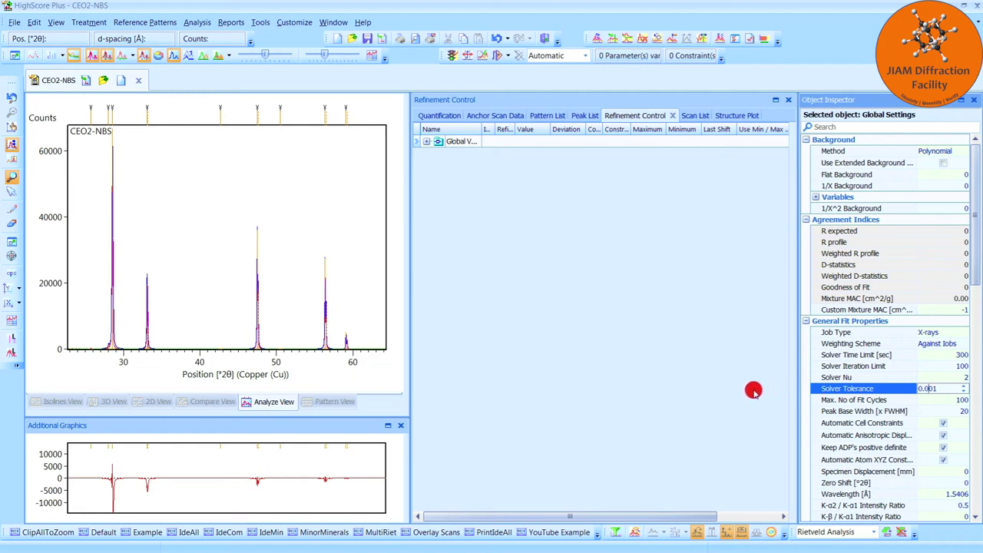
type("0")
key("Return")
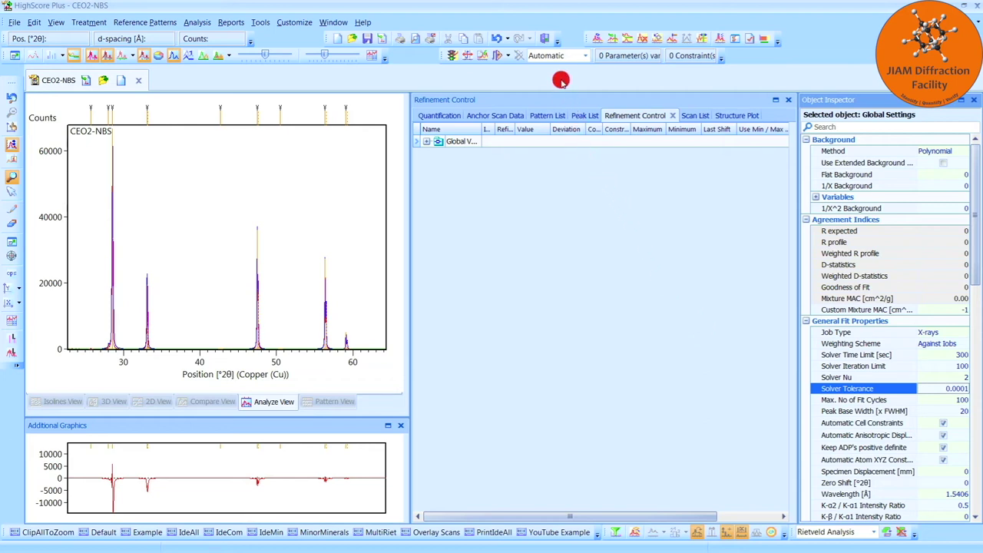
left_click(507, 56)
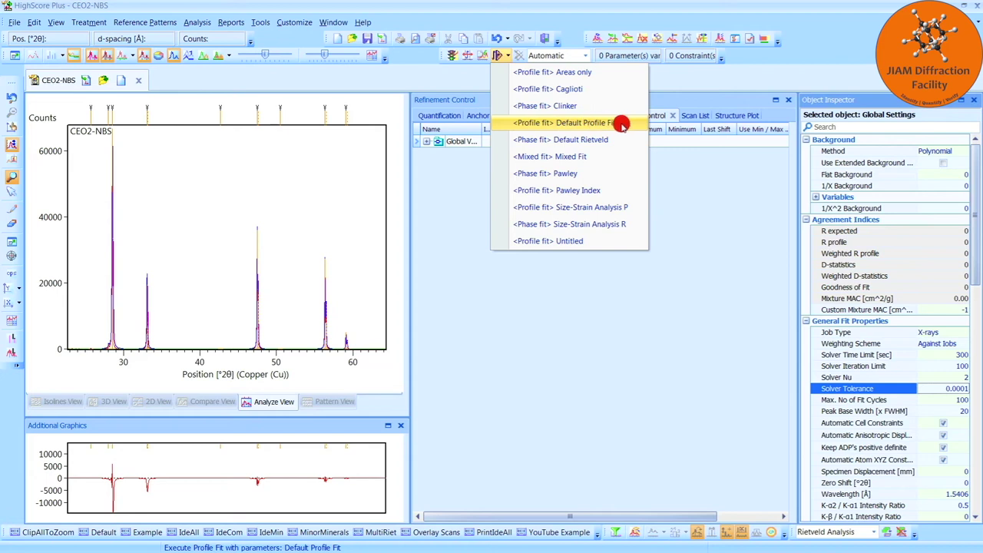
Run the Default Profile Fit, check the peak near 59°, and rerun it for Rwp 13.1730
left_click(631, 126)
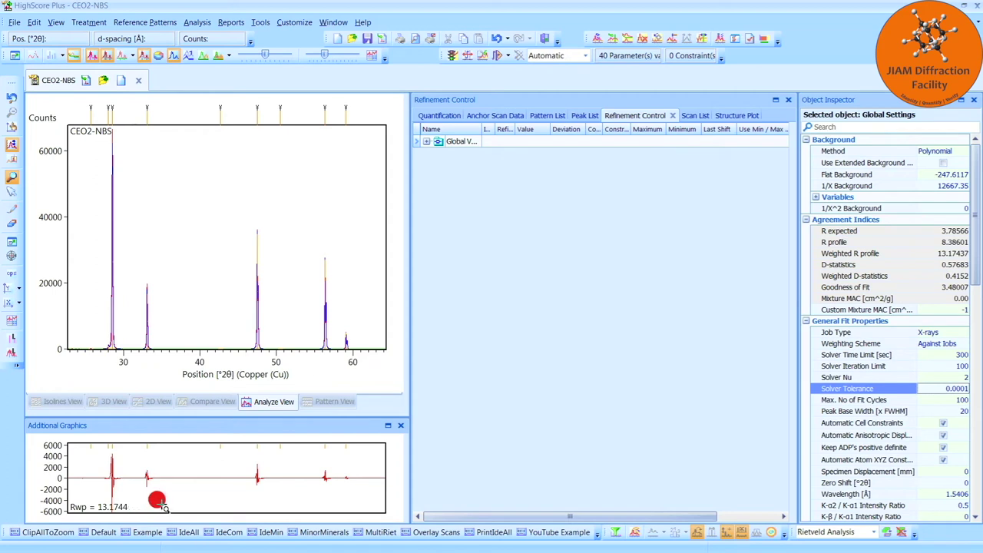
left_click(346, 336)
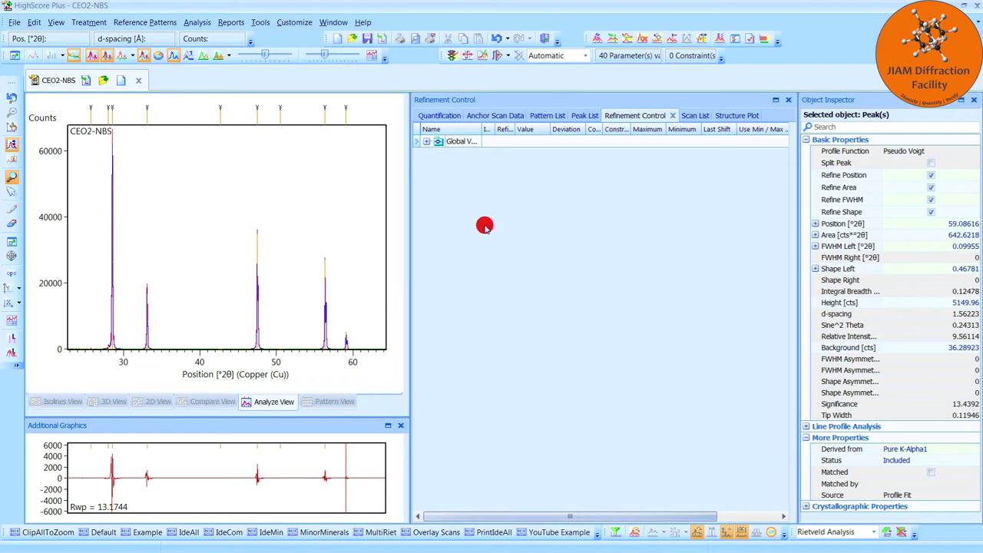
left_click(508, 59)
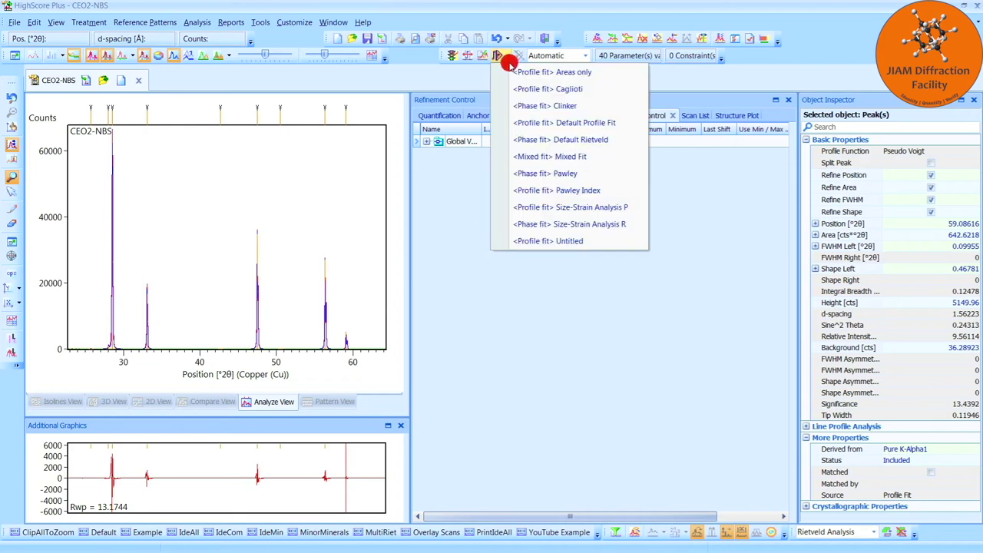
left_click(628, 124)
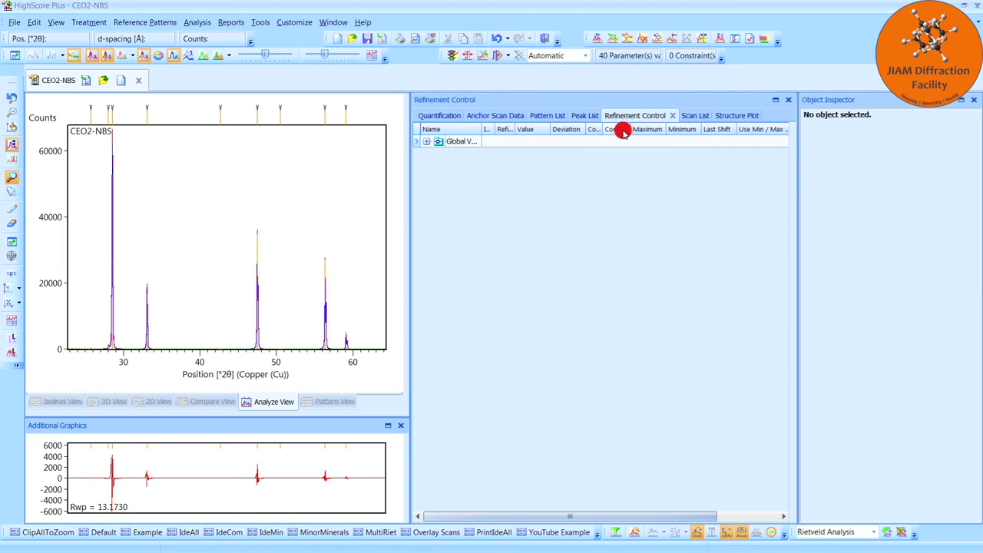
Check the 56.34° and 47.48° peaks, then zoom to 44–61° 2θ with intensity up to ~3000 counts
left_click(325, 315)
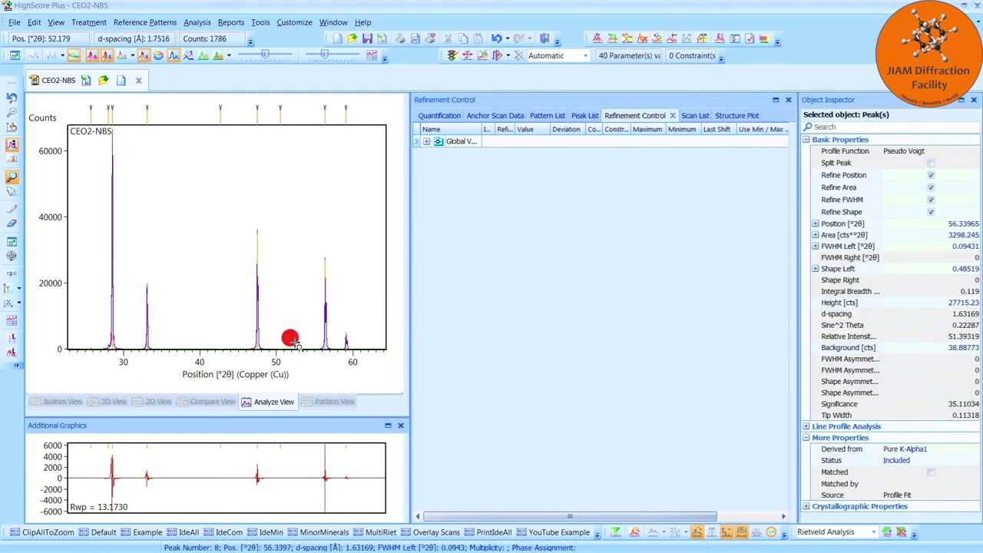
left_click(255, 338)
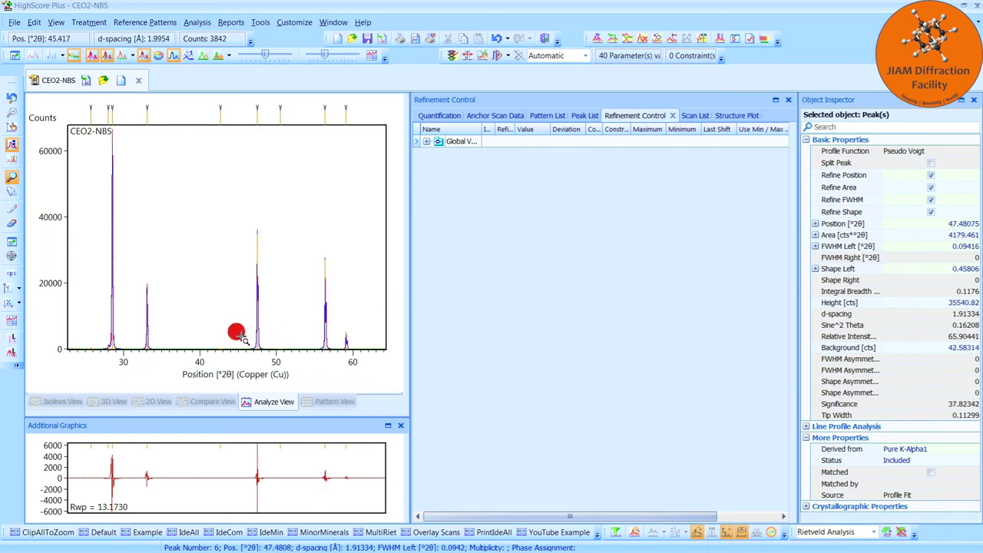
left_click_drag(246, 333, 361, 357)
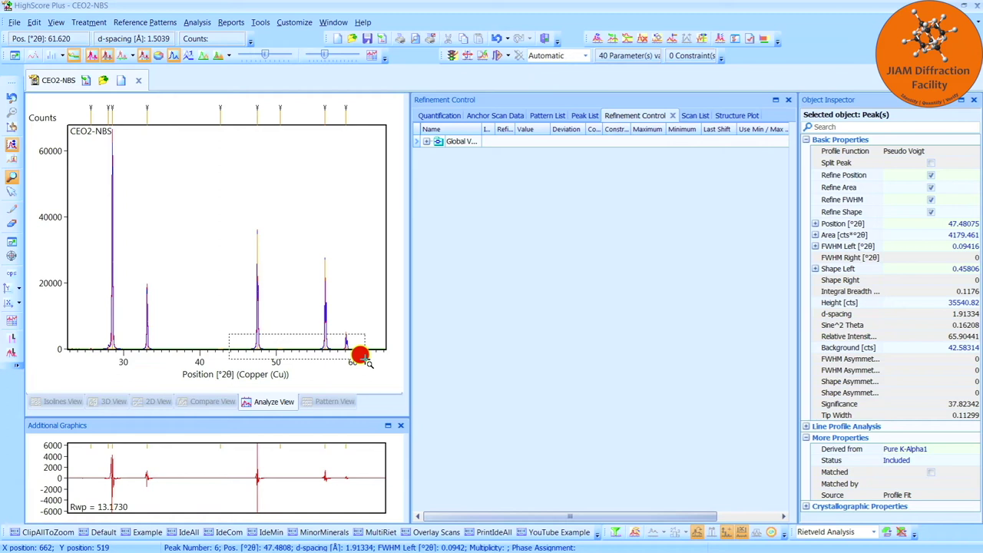
left_click_drag(361, 356, 360, 357)
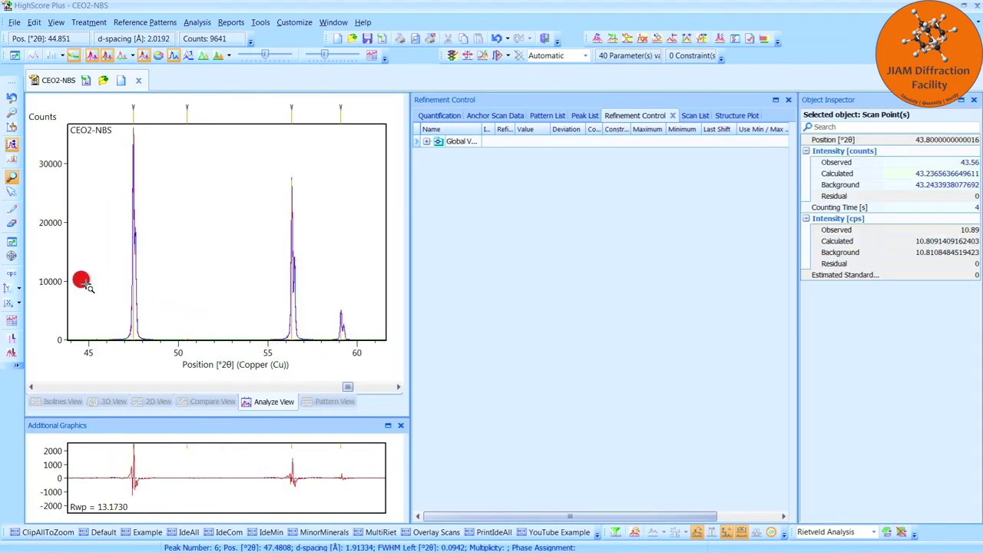
left_click_drag(85, 288, 378, 347)
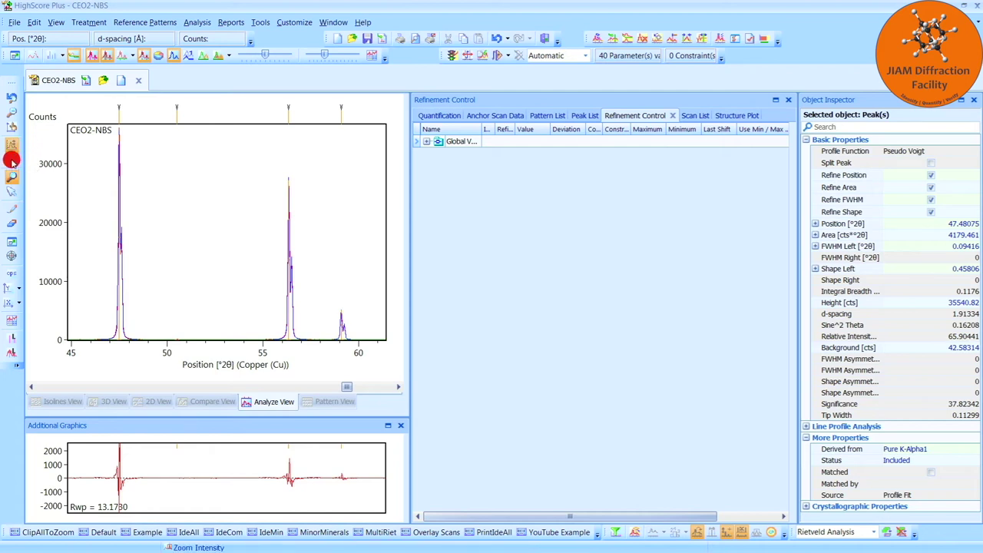
left_click(12, 161)
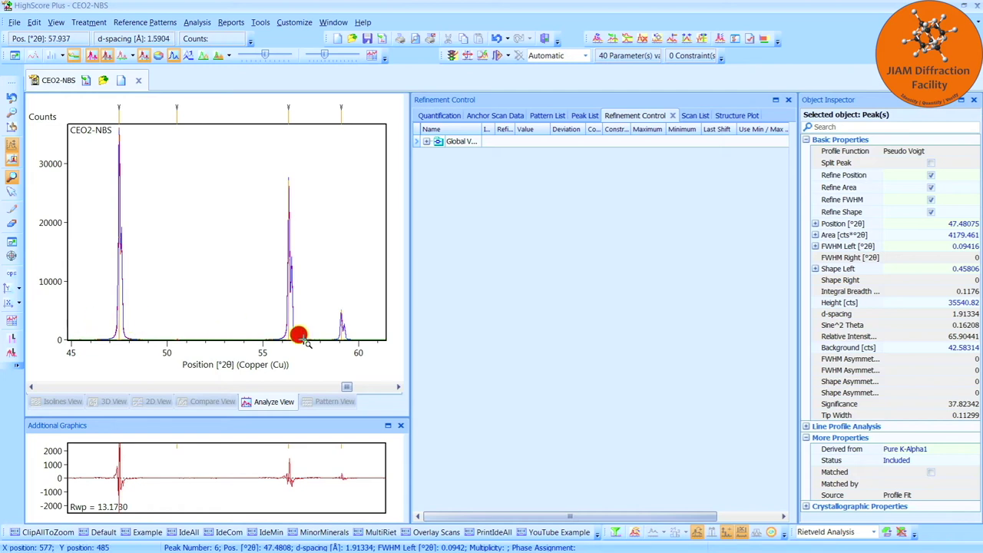
left_click(377, 340)
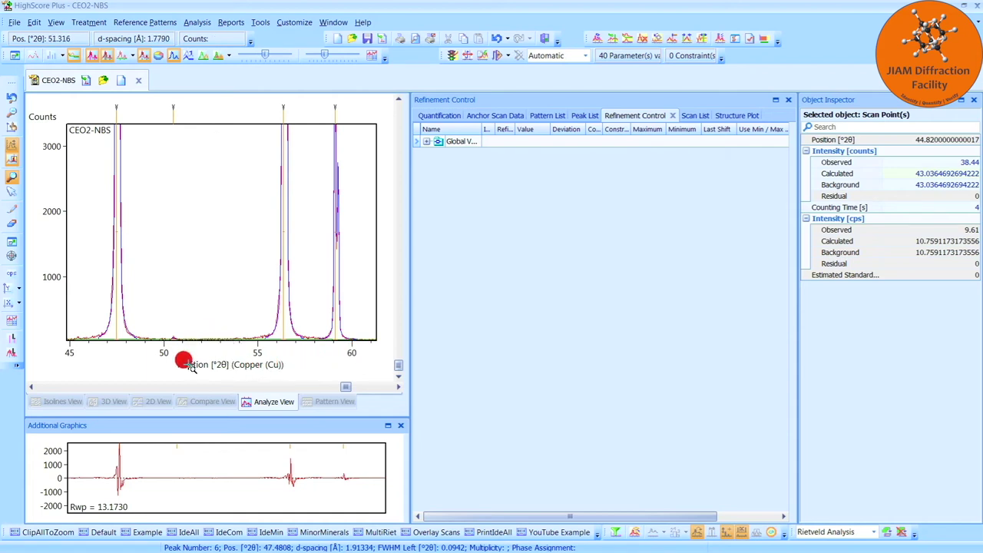
Set the manual minimum intensity to 0 counts, then check the 56.34° peak's fit values
right_click(219, 269)
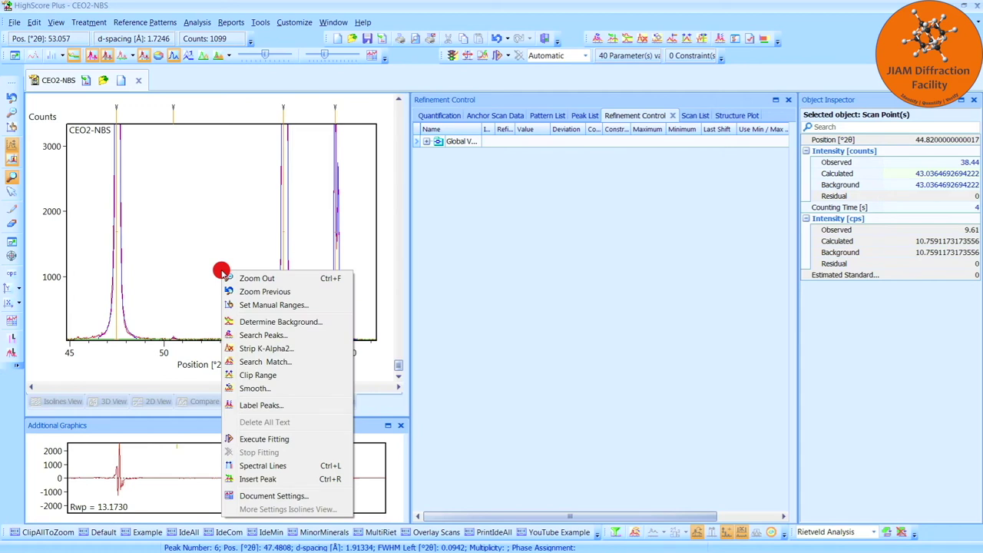
left_click(321, 306)
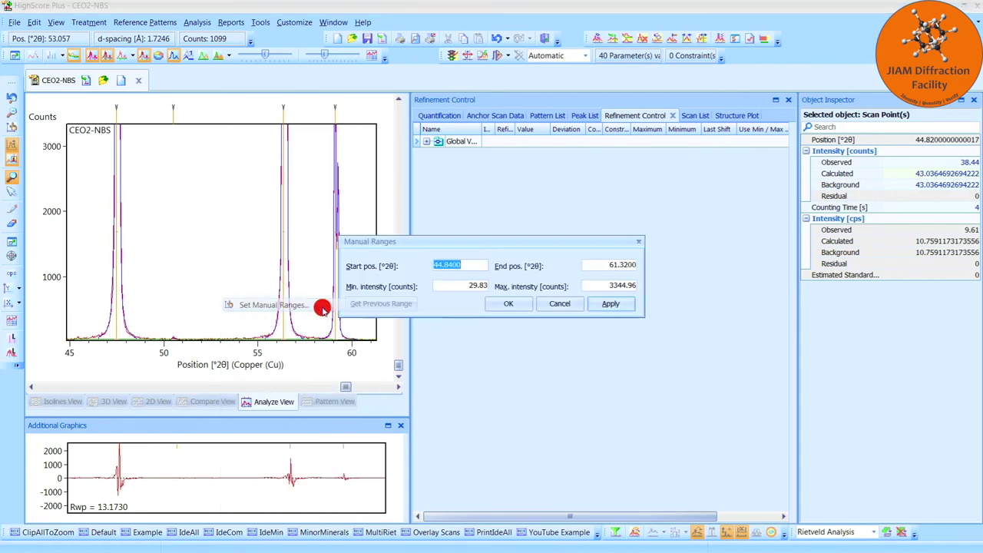
left_click(452, 282)
left_click_drag(451, 283, 405, 288)
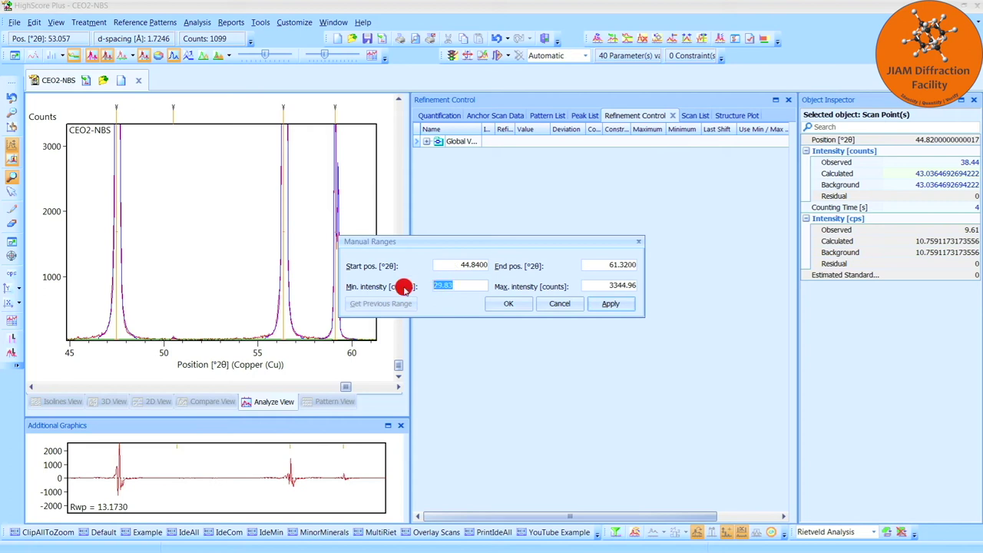
type("0")
left_click(525, 306)
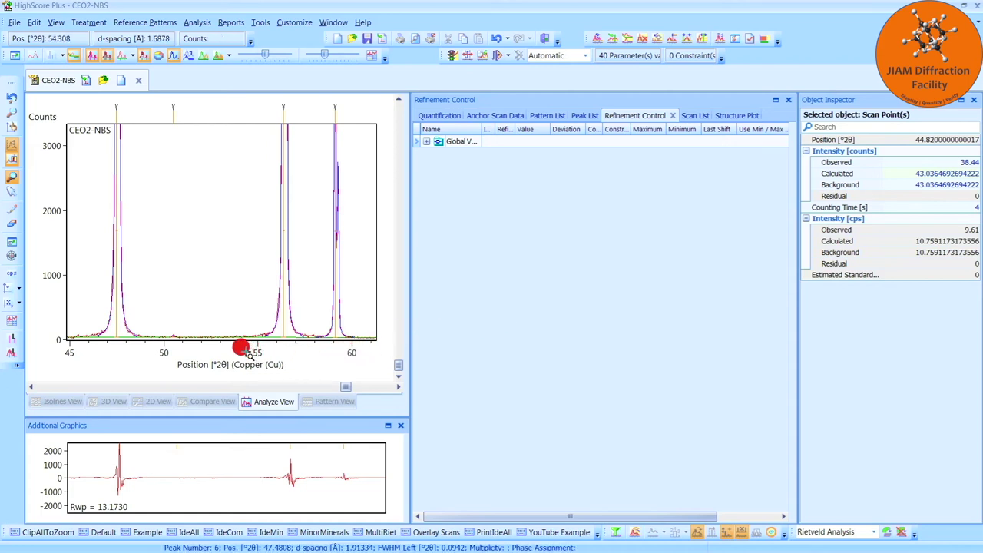
left_click(281, 336)
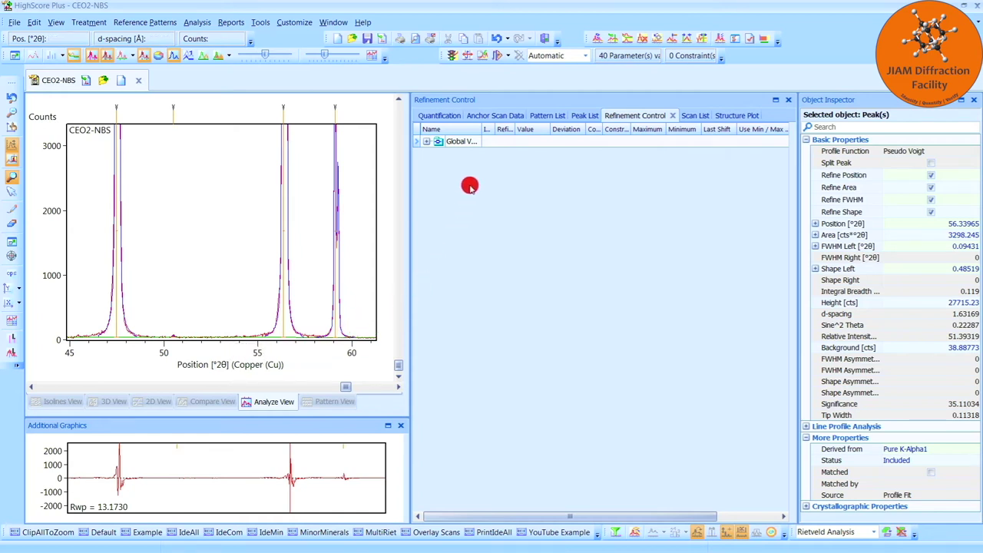
left_click(471, 144)
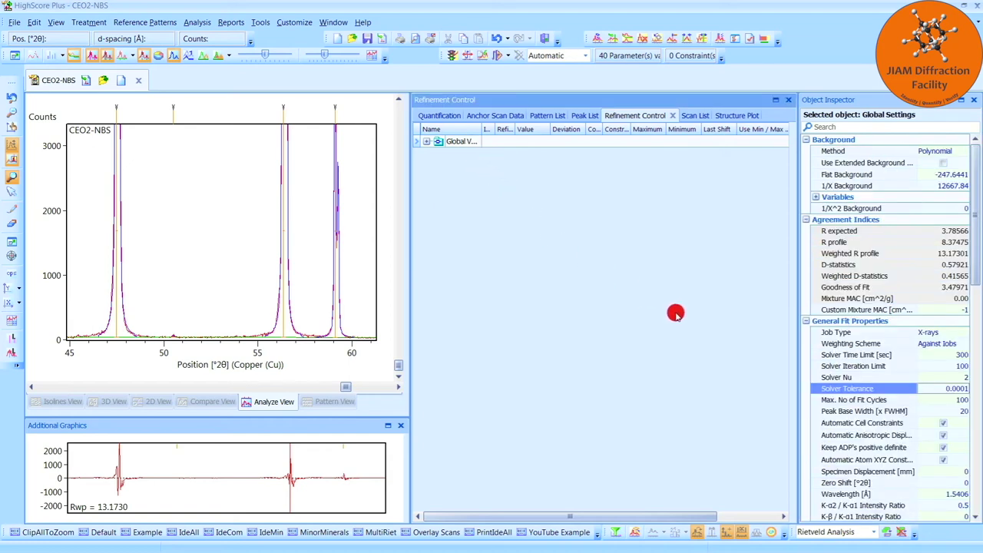
Set Peak Base Width [x FWHM] to 30 in the Object Inspector
left_click(939, 410)
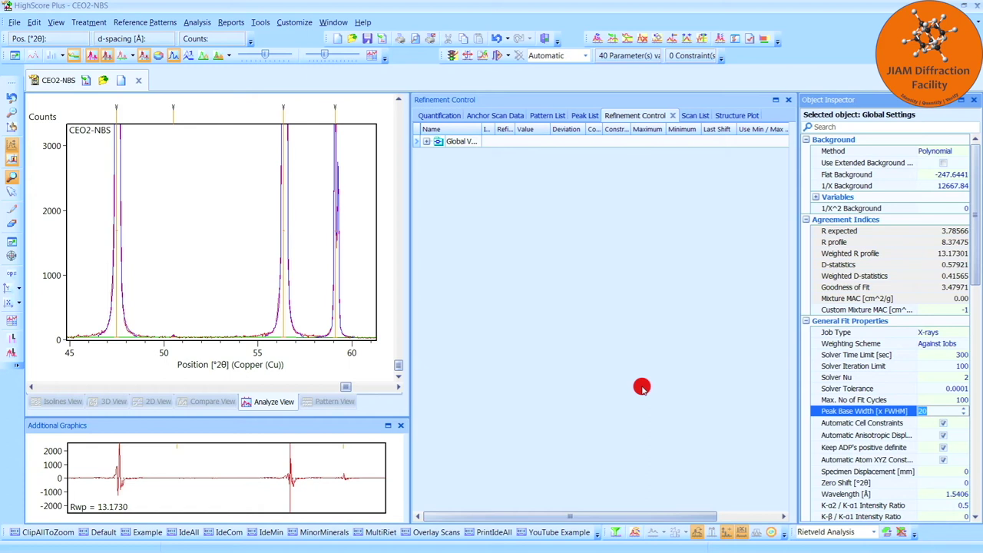
type("3")
key("Return")
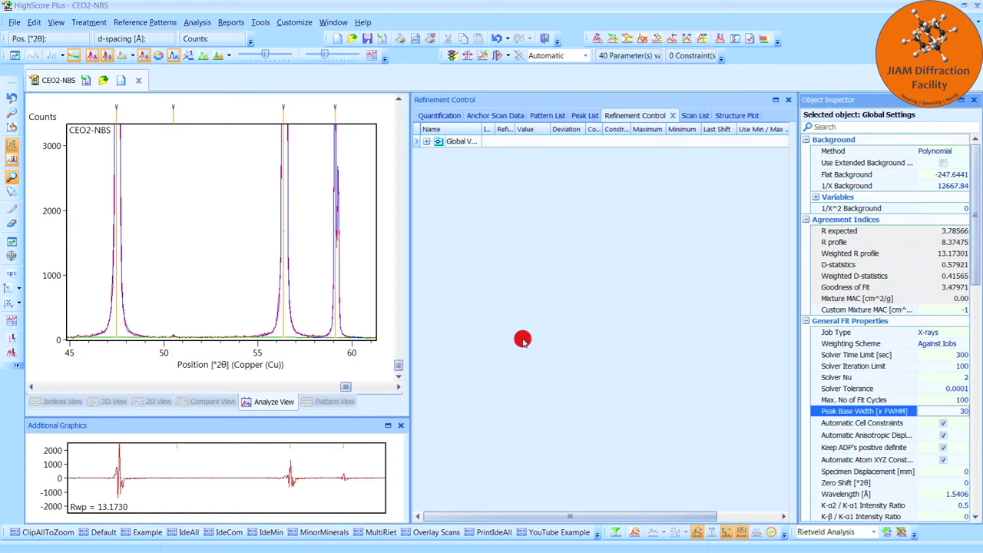
Zoom out to the full pattern and rerun the Default Profile Fit, lowering Rwp to 12.7017
right_click(207, 246)
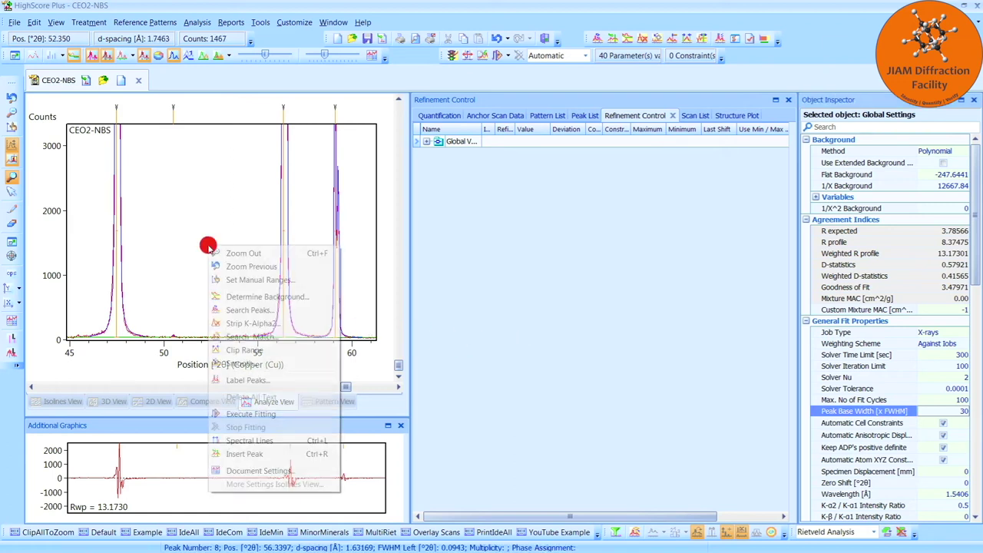
left_click(273, 254)
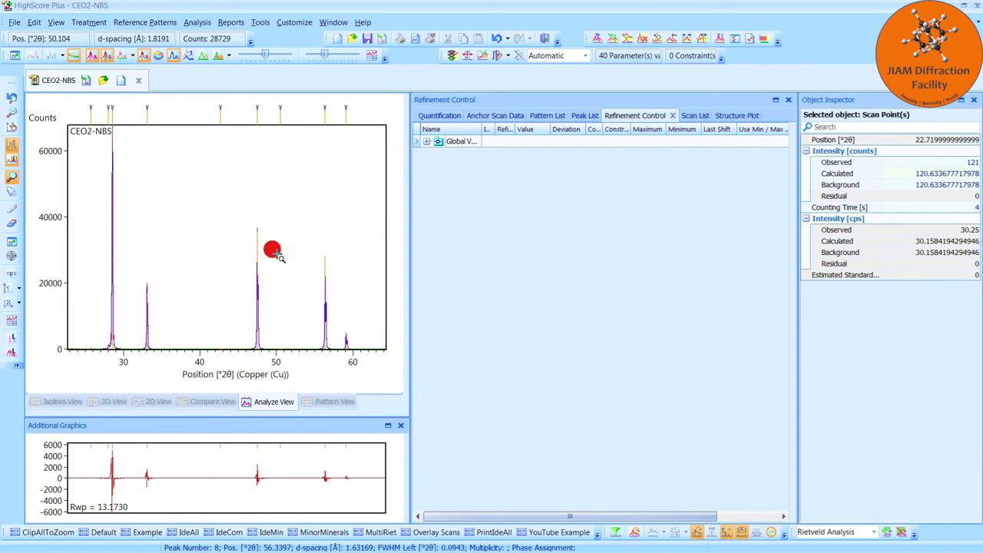
left_click(506, 56)
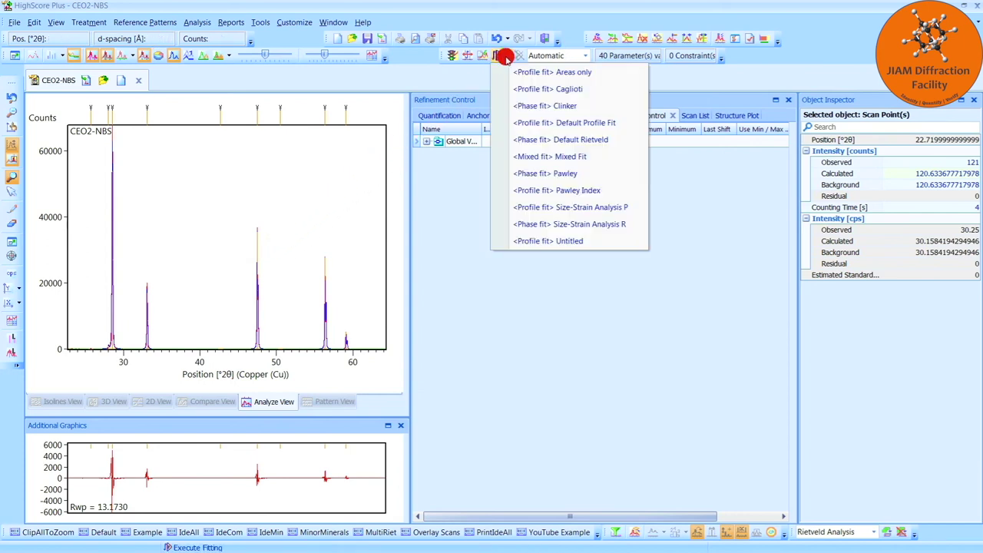
left_click(628, 123)
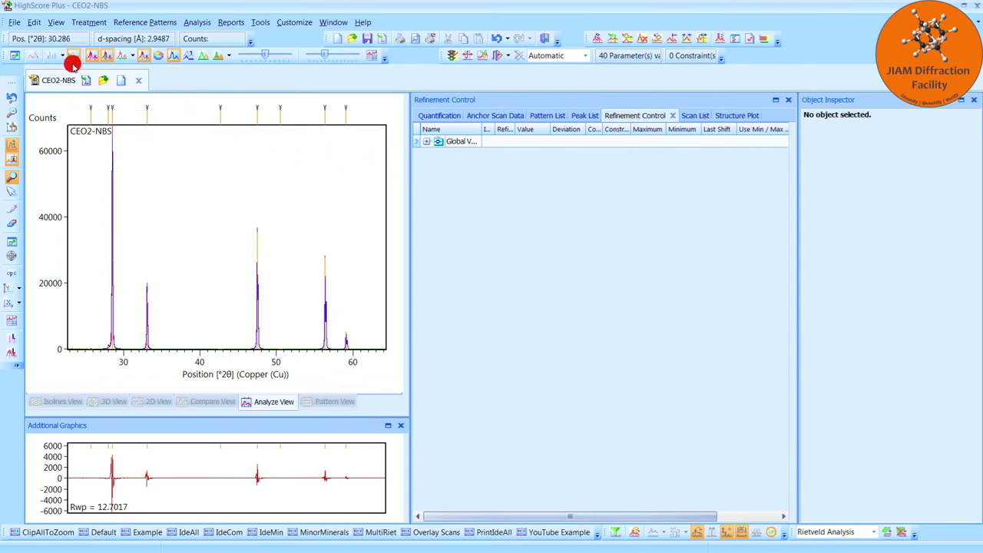
Open CAF2-RAW.RD in its own tab and zoom onto its first three peaks
left_click(15, 23)
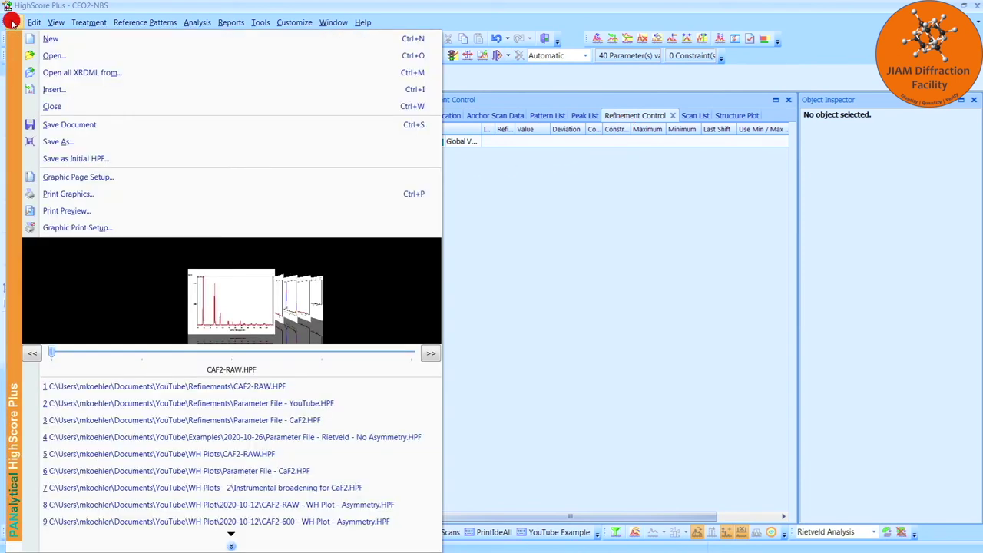
left_click(127, 58)
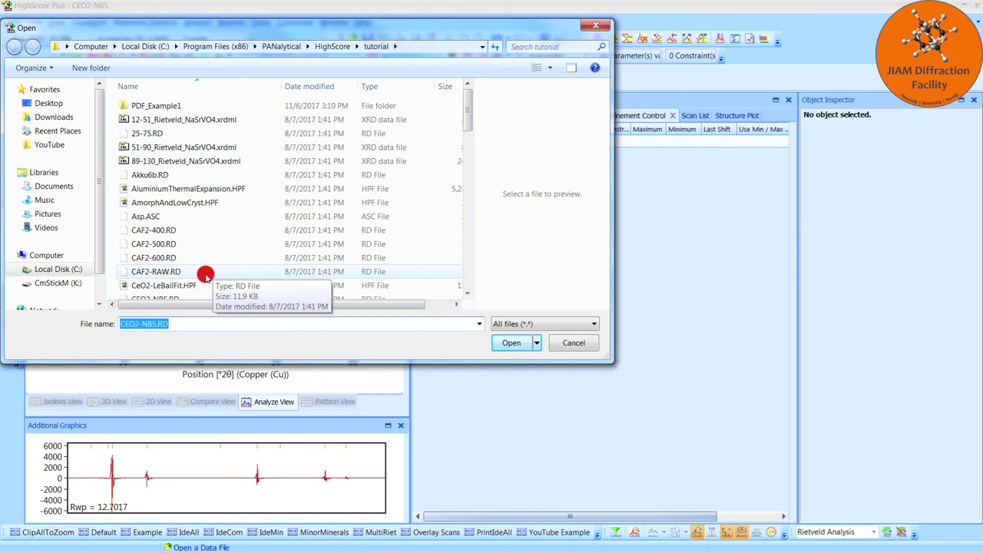
double_click(206, 274)
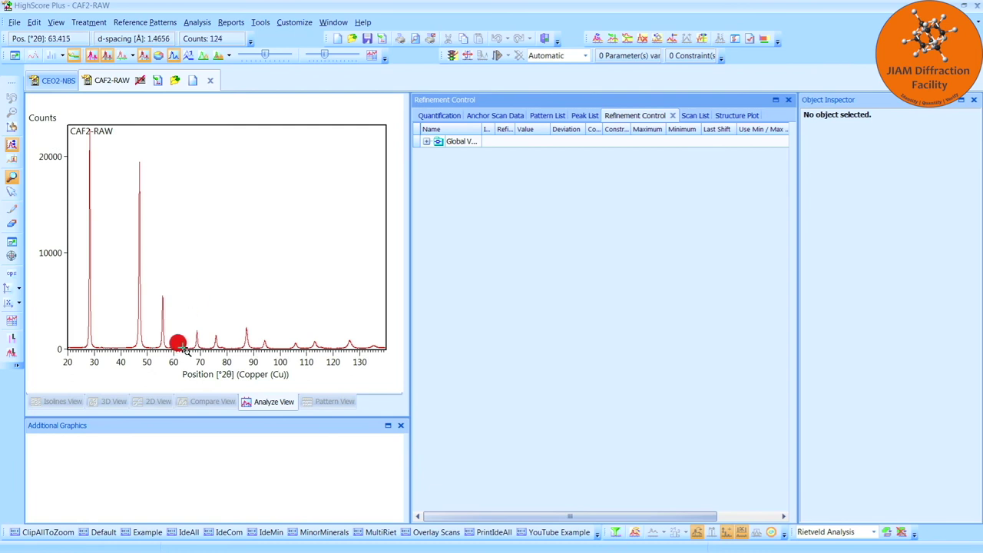
mouse_move(176, 349)
left_mouse_down()
mouse_move(82, 206)
mouse_move(70, 107)
left_mouse_up()
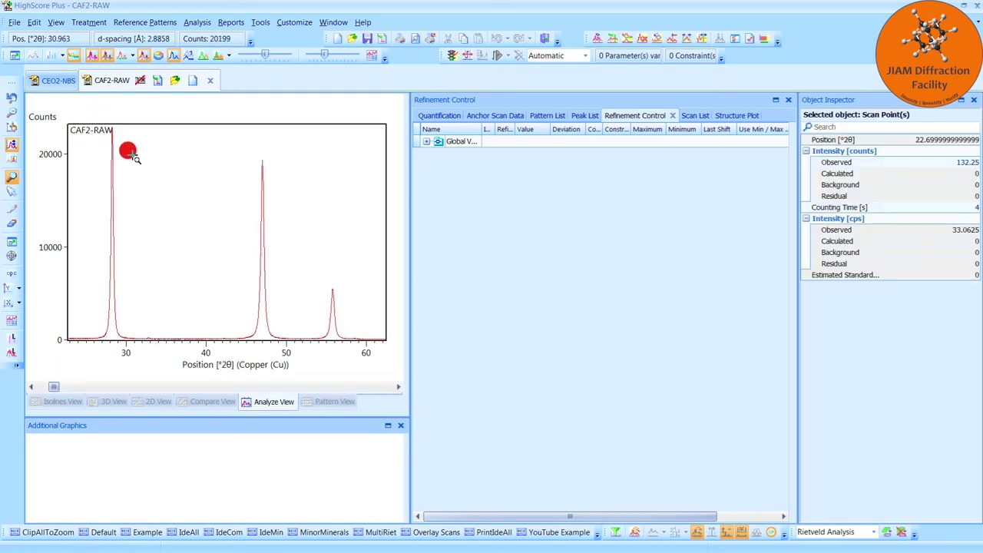
Clip CAF2-RAW to its measured range, then run a peak search and accept the found peaks
right_click(180, 190)
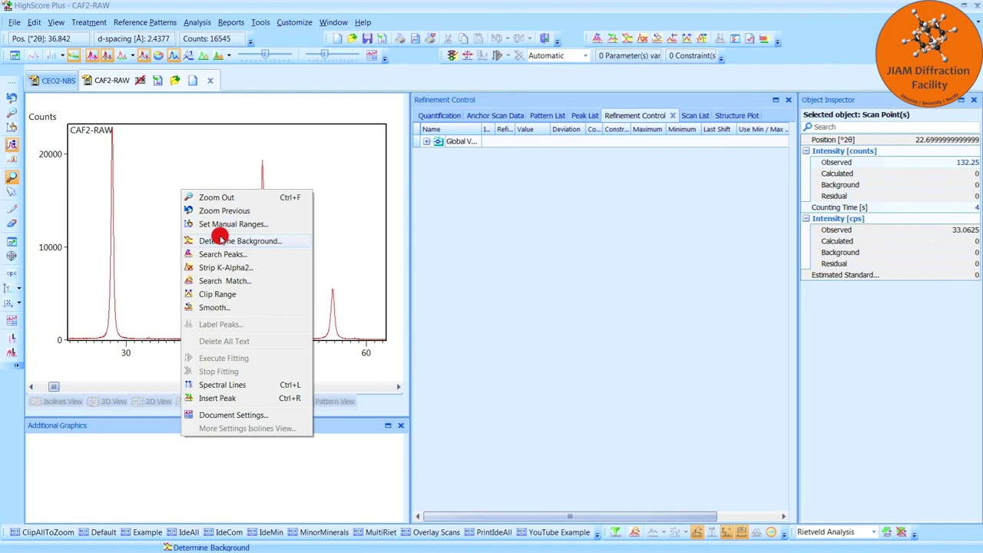
left_click(240, 295)
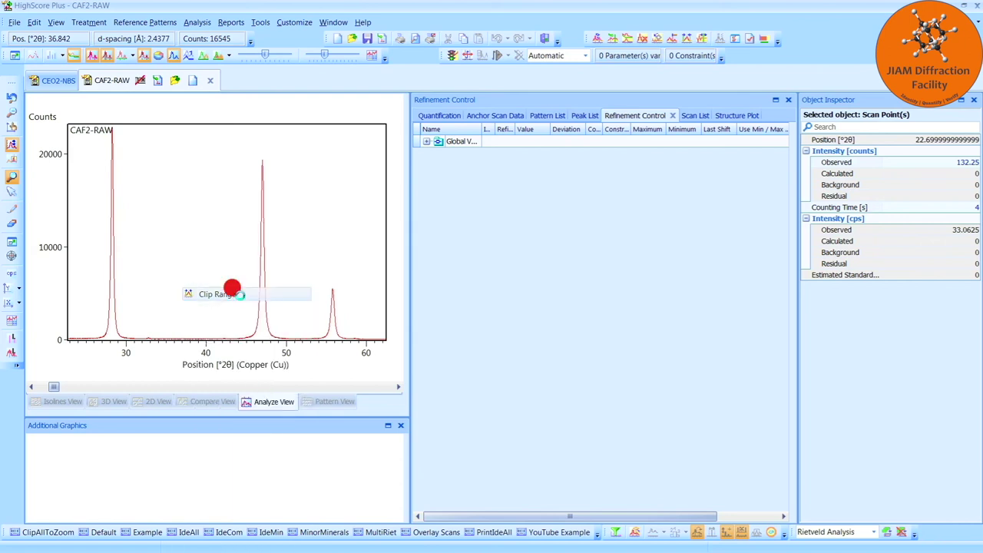
right_click(175, 197)
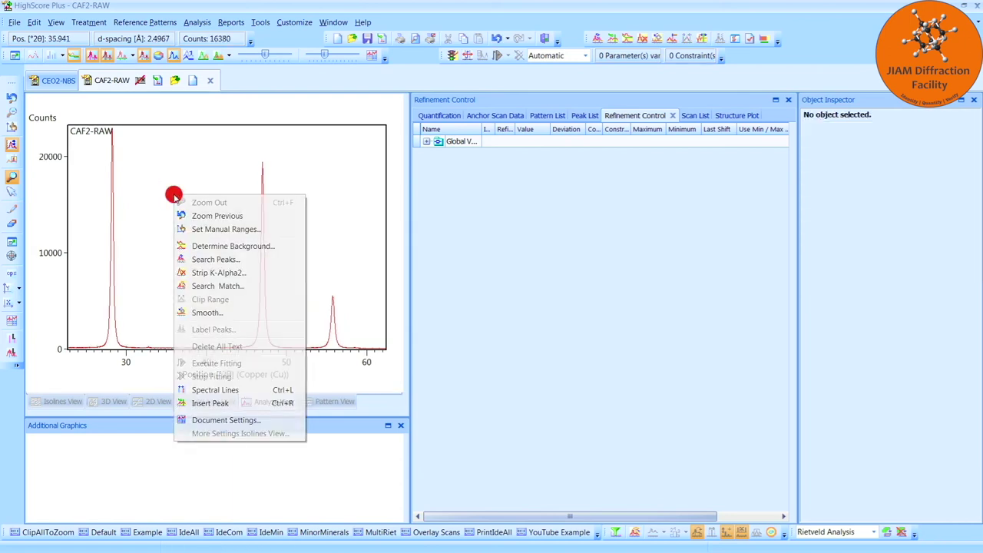
left_click(217, 260)
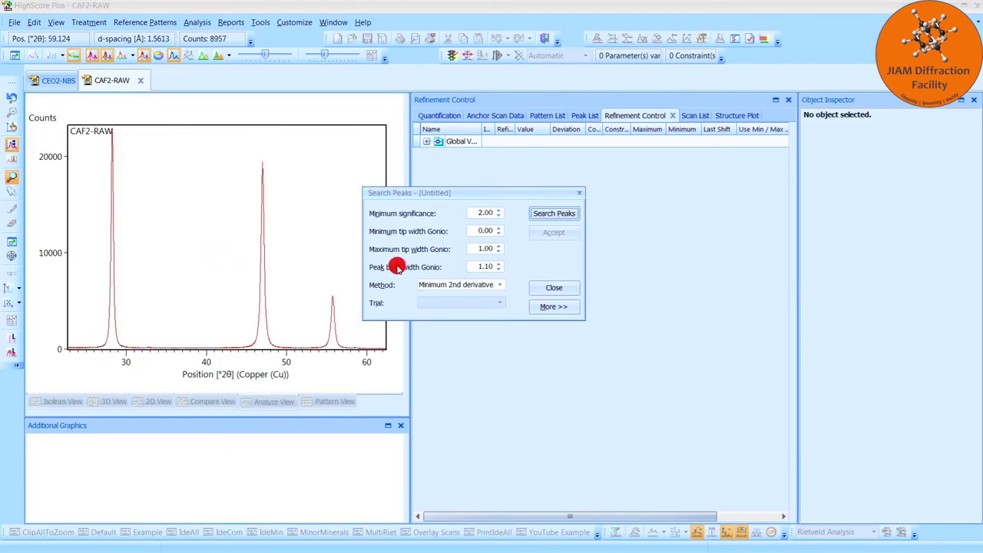
left_click(569, 213)
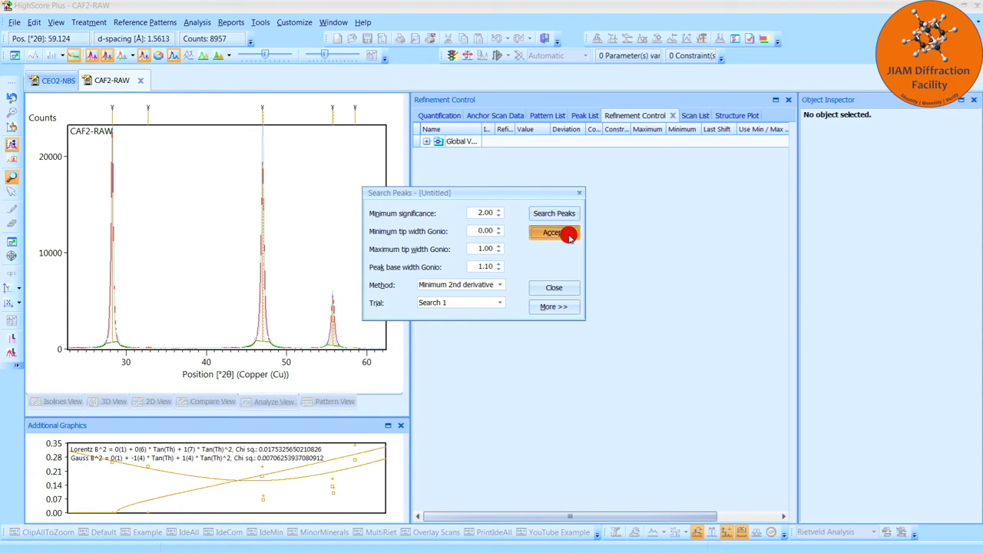
left_click(569, 235)
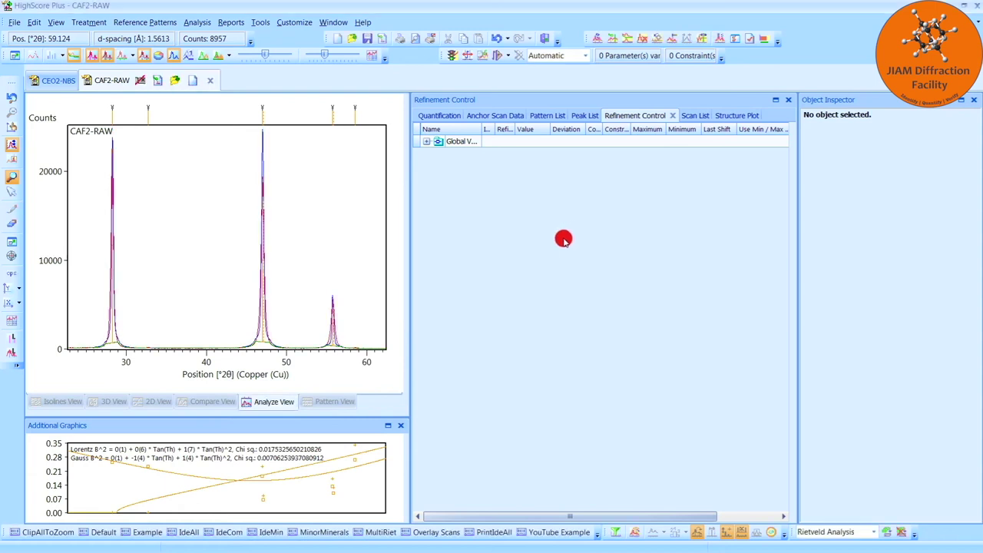
right_click(355, 491)
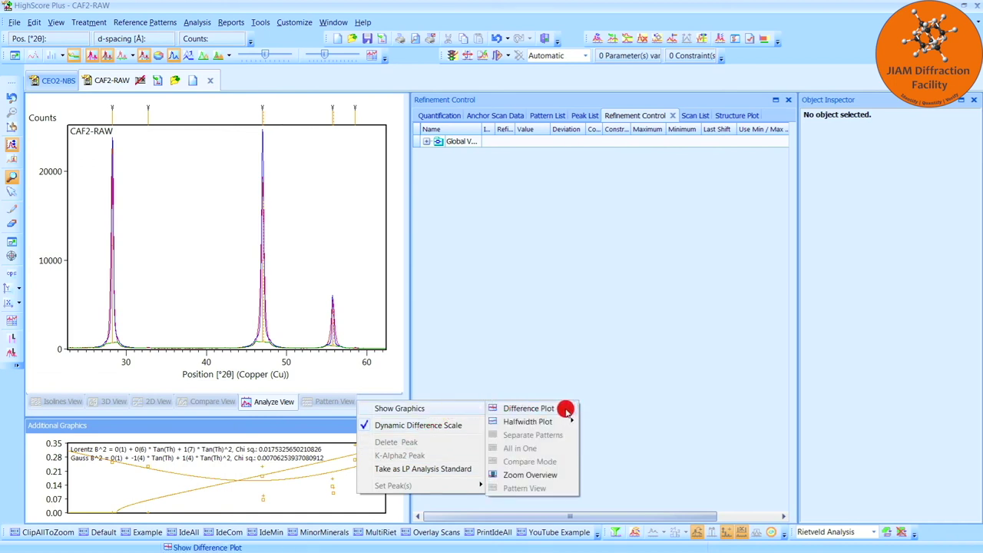
Show the difference plot and set Solver Tolerance 0.0001 and Peak Base Width 30 in Global Variables
left_click(529, 409)
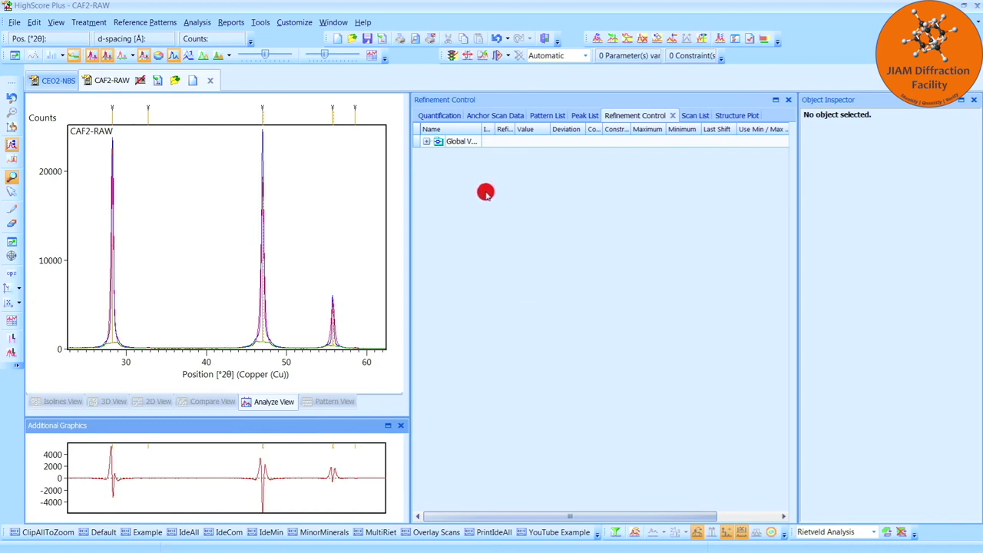
left_click(464, 142)
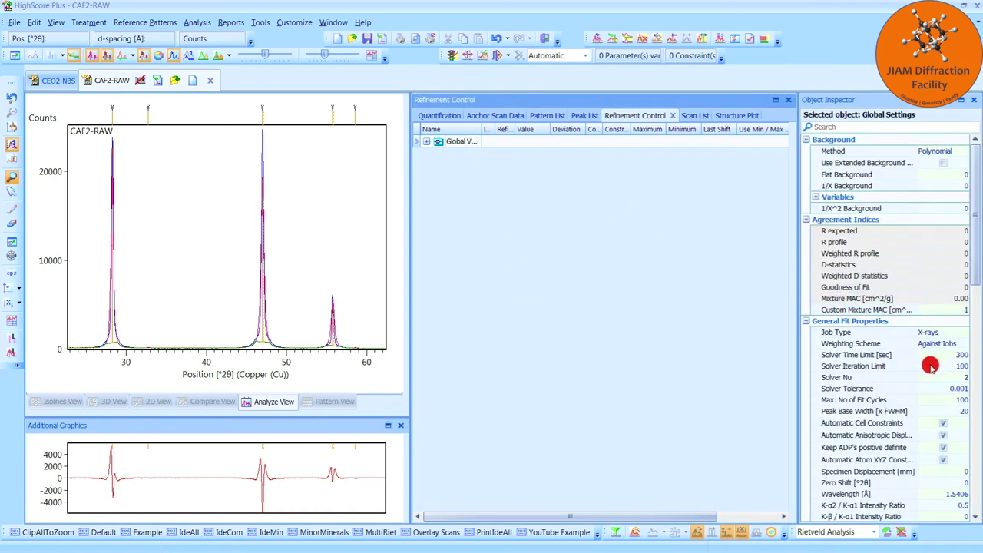
left_click(956, 388)
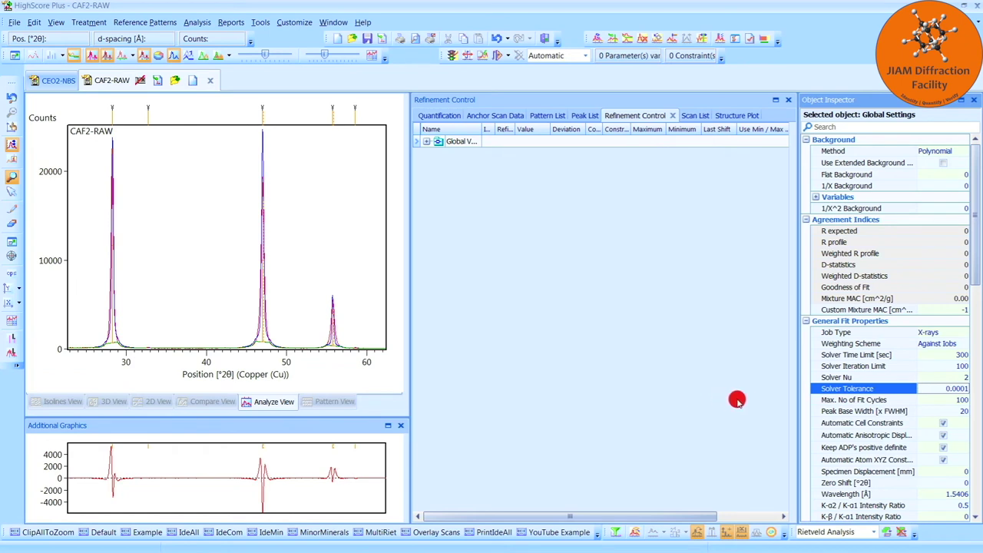
left_click(942, 412)
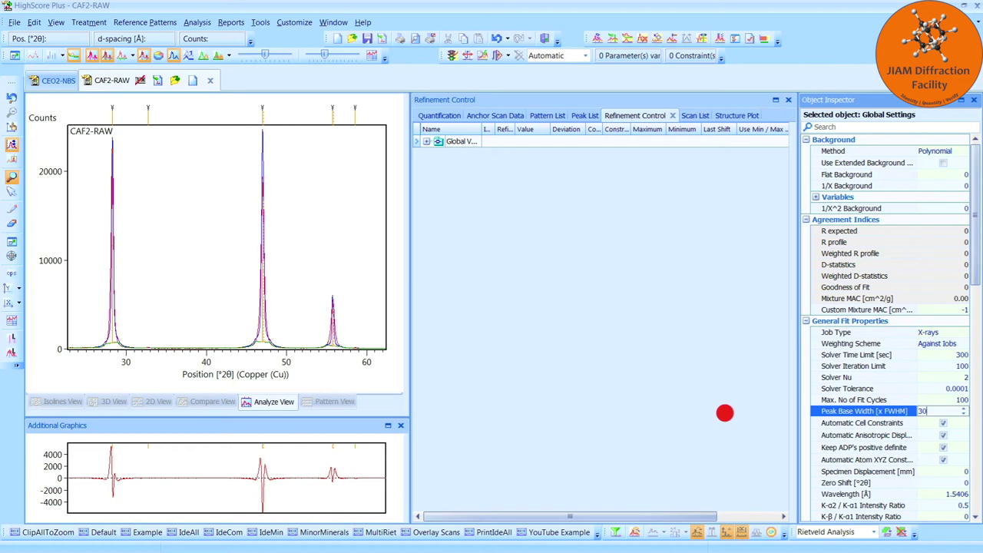
key("Return")
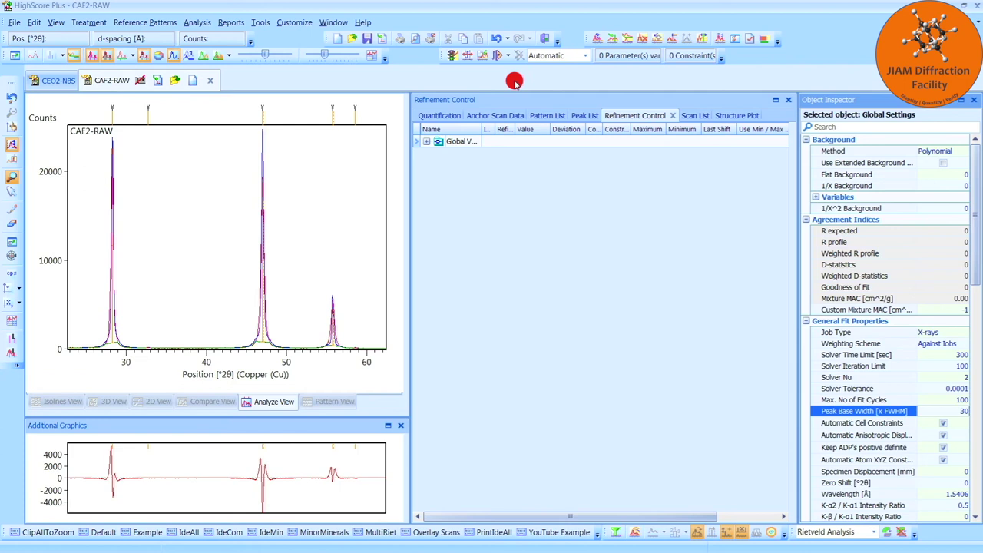
Run Default Profile Fit three times until CAF2-RAW's Rwp settles near 6.2, then switch to CEO2-NBS
left_click(507, 55)
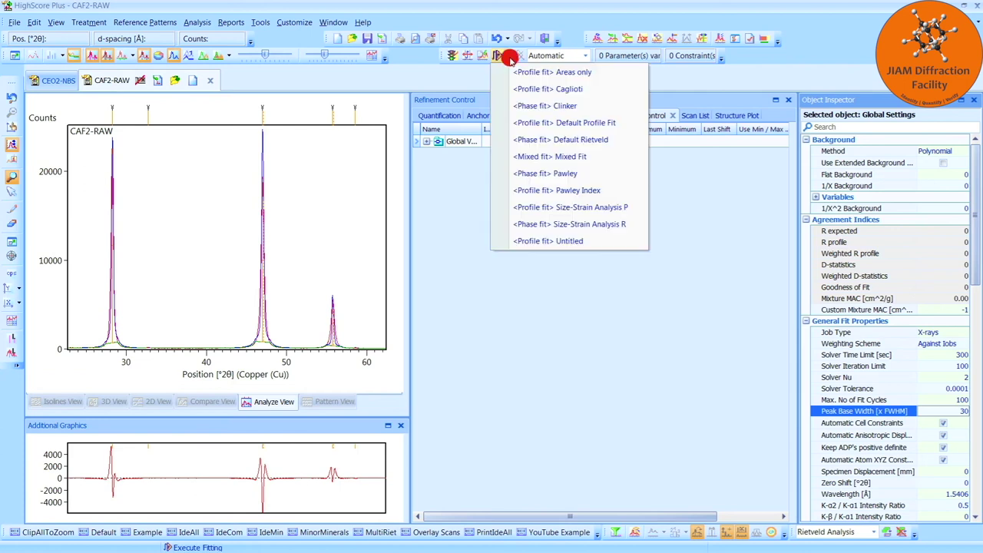
left_click(630, 125)
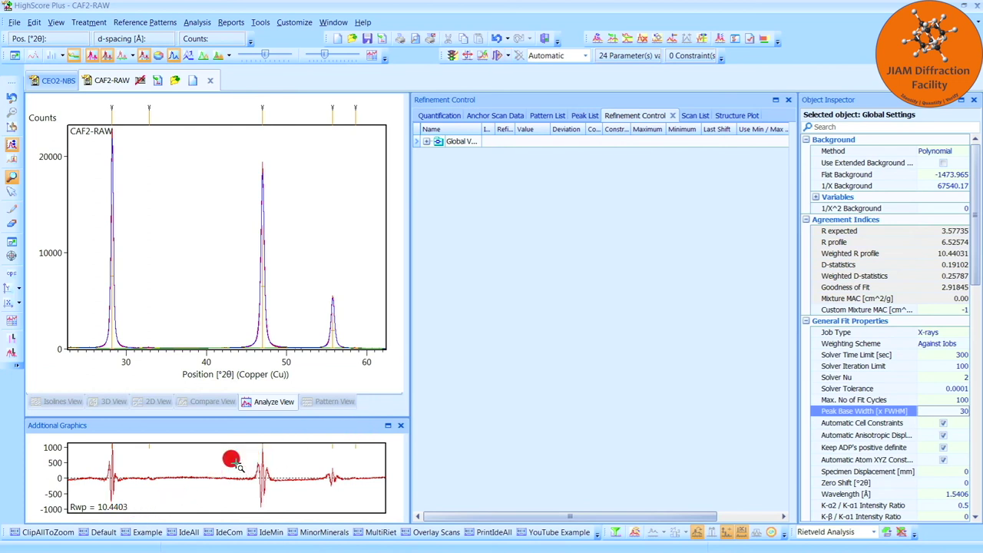
left_click(507, 57)
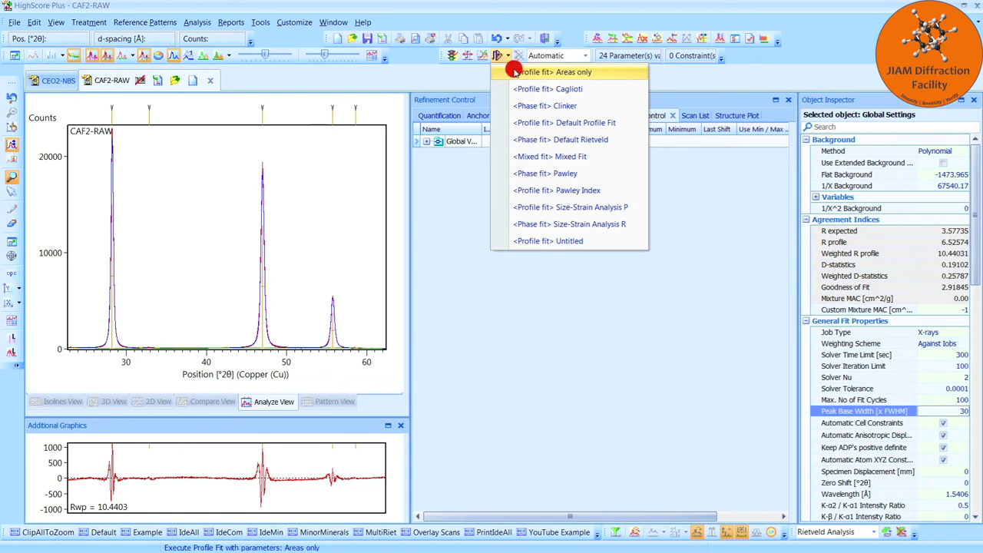
left_click(629, 123)
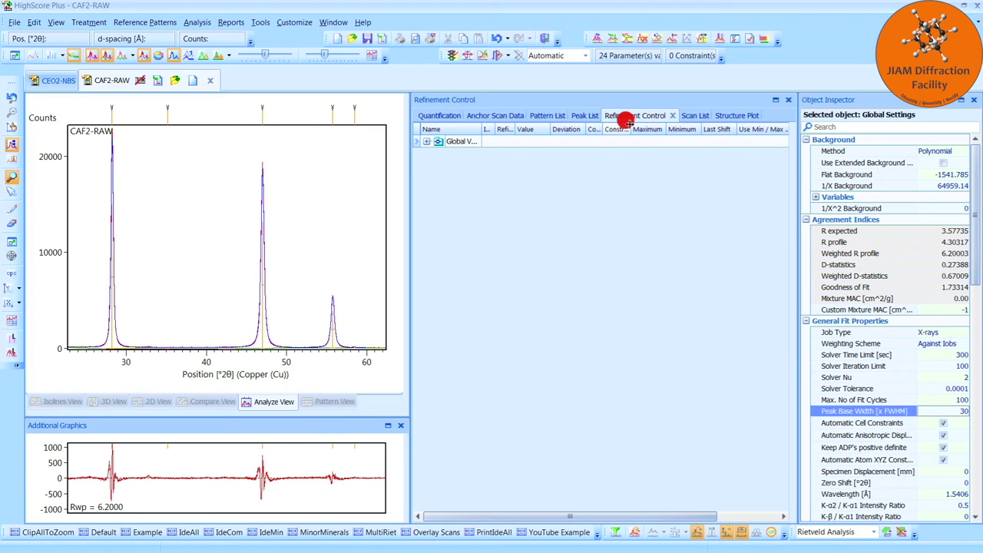
left_click(509, 58)
left_click(509, 59)
left_click(507, 55)
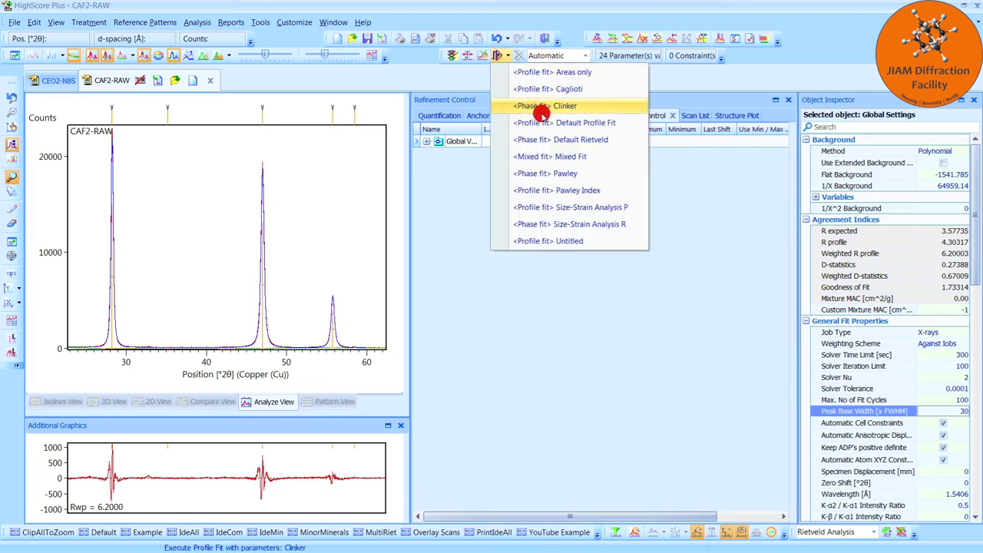
left_click(620, 125)
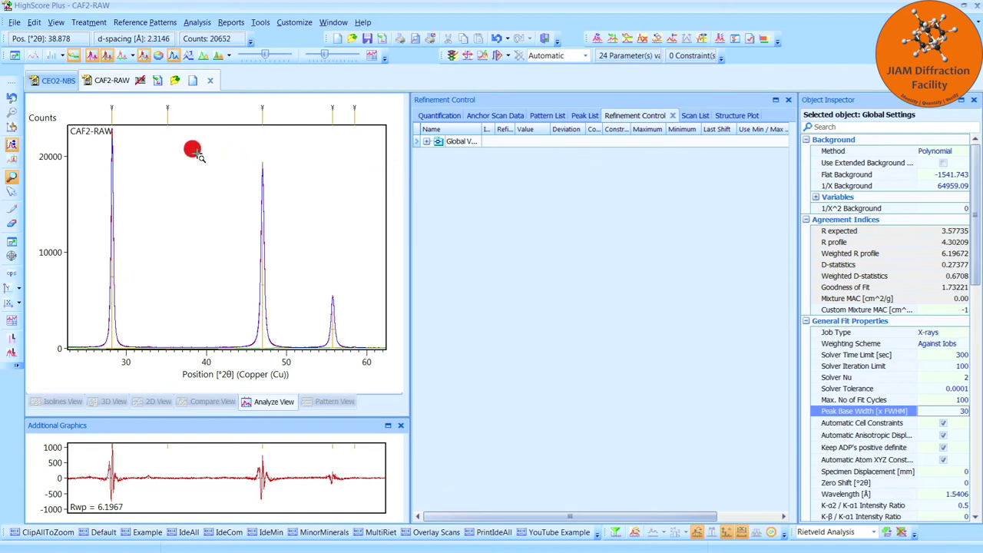
left_click(115, 125)
left_click(48, 81)
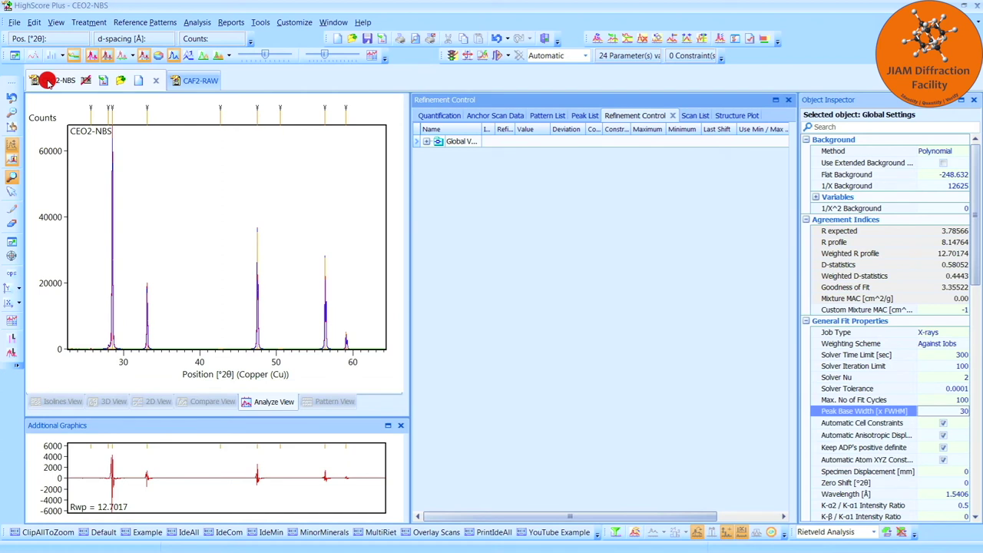
Show the CEO2-NBS peak list and select the 28.53° peak
left_click(142, 113)
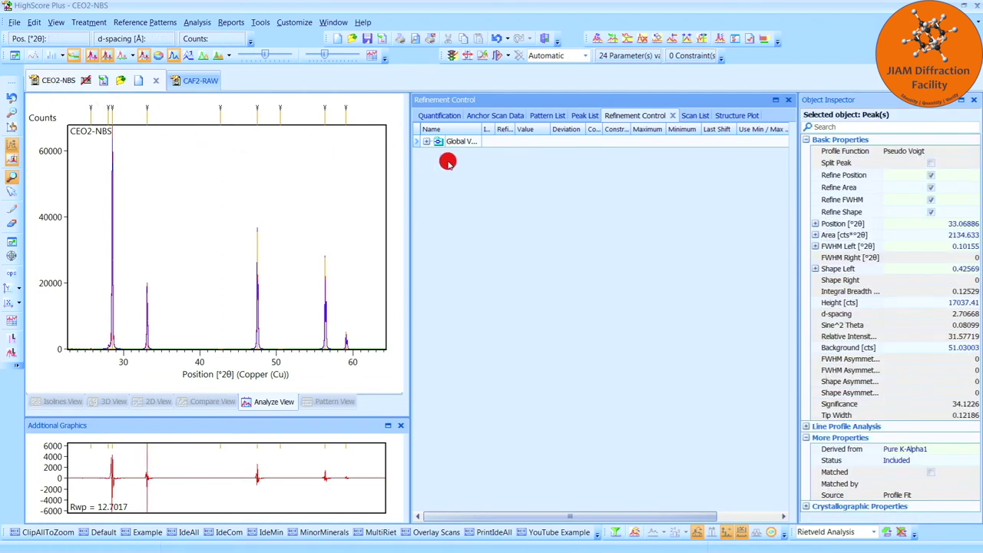
left_click(583, 115)
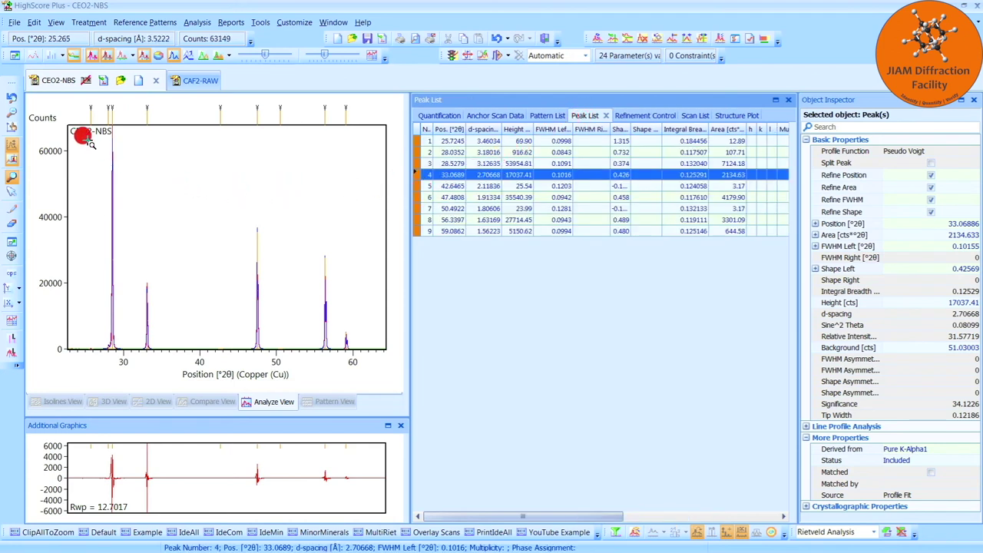
left_click(106, 351)
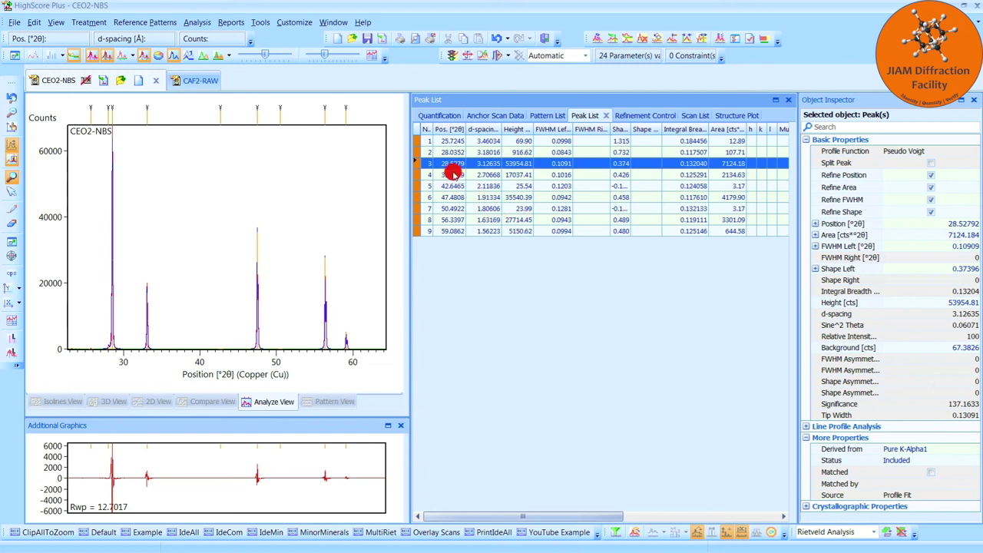
Set the weak CEO2-NBS peaks 1, 2, 5 and 7 to Included, raising refined parameters to 40
left_click(416, 142)
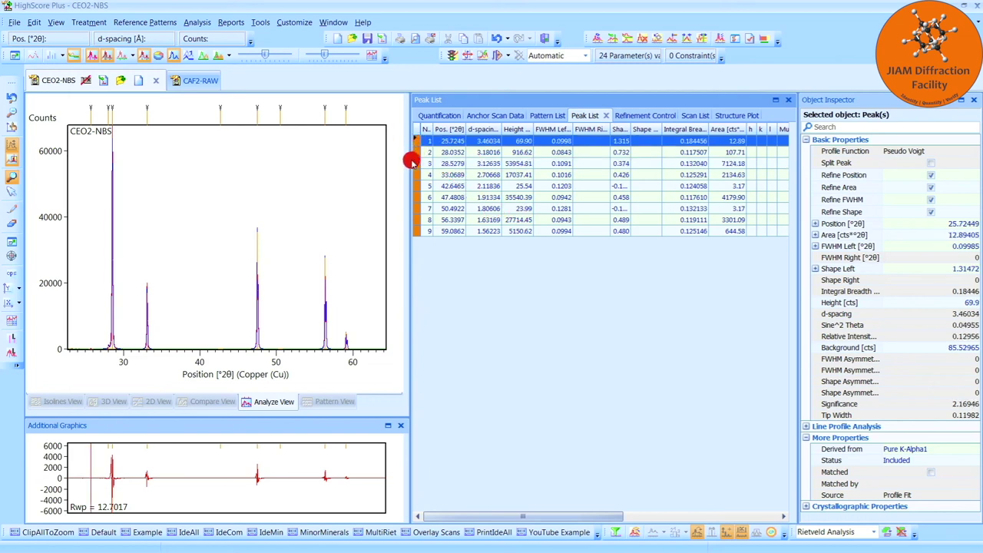
left_click(415, 152, "ctrl")
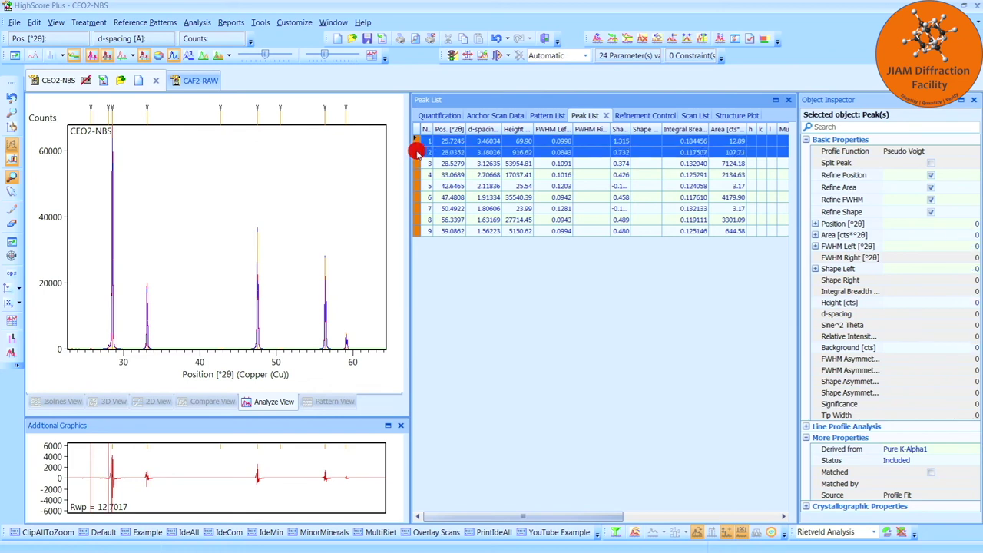
left_click(414, 186, "ctrl")
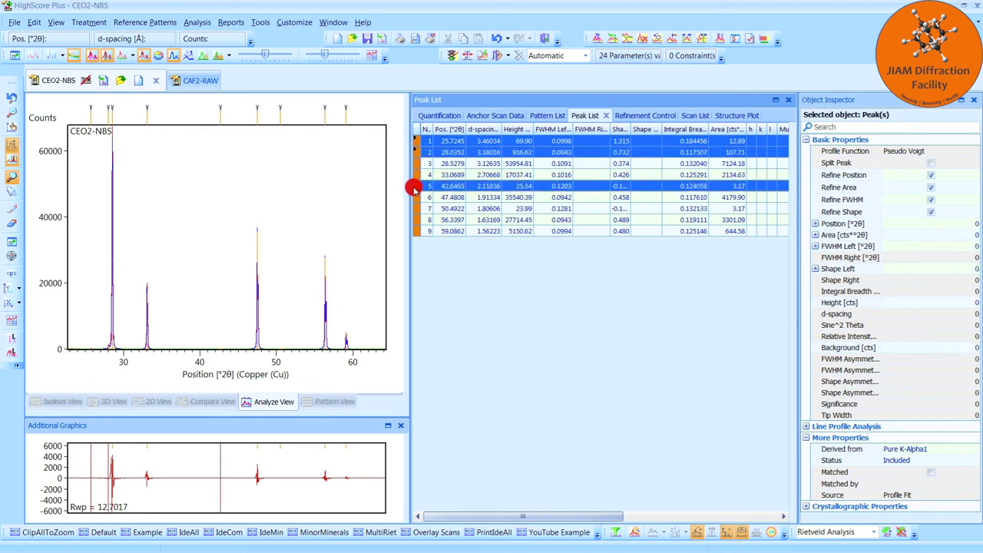
left_click(415, 208, "ctrl")
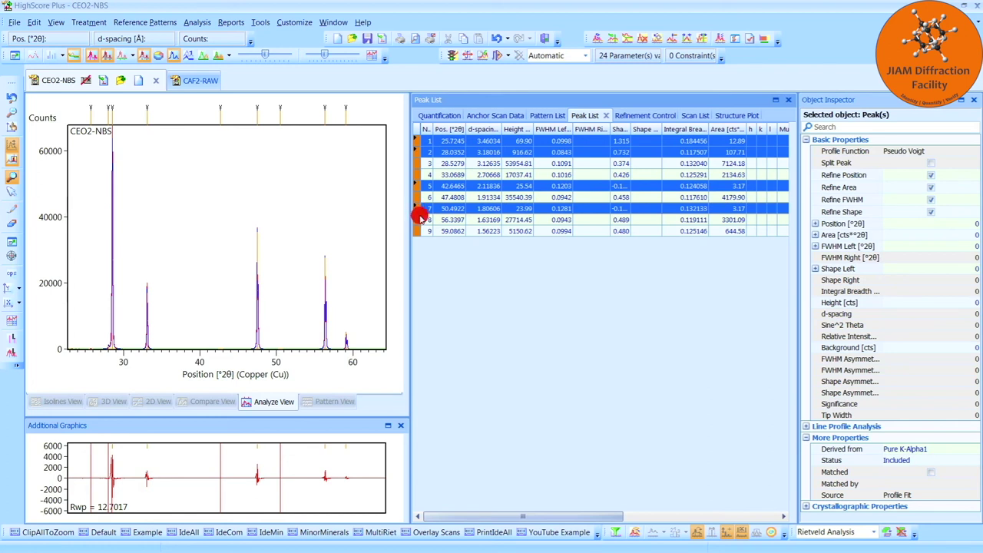
right_click(416, 209)
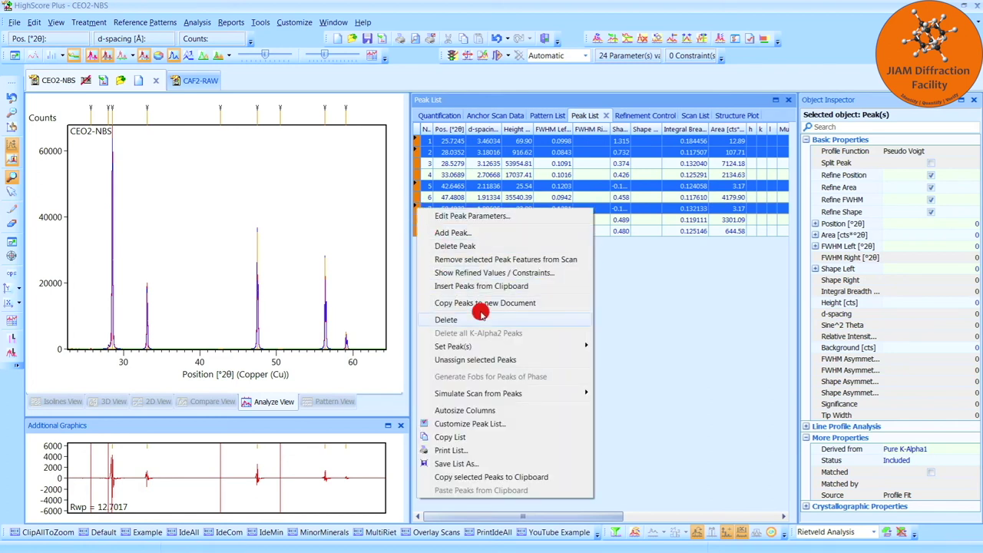
mouse_move(517, 347)
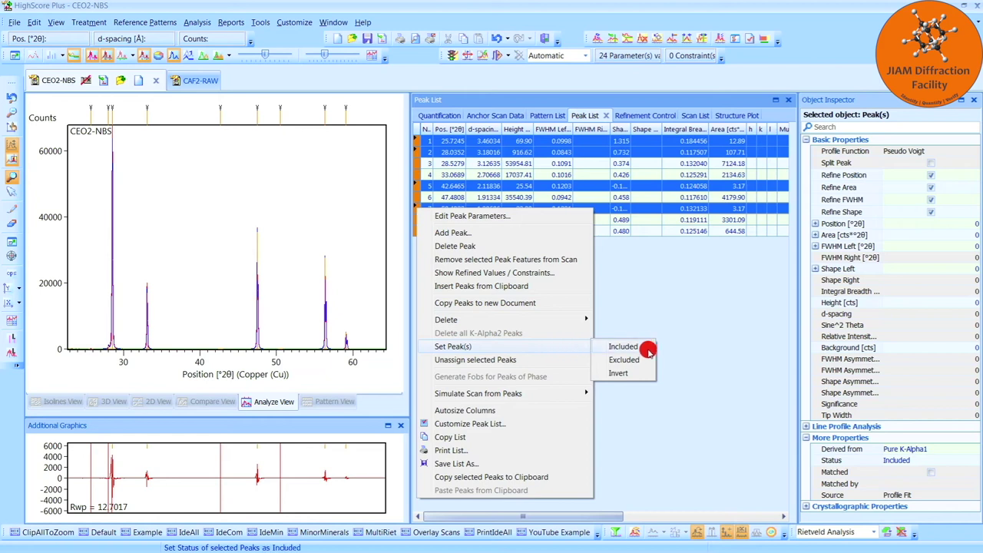
left_click(623, 359)
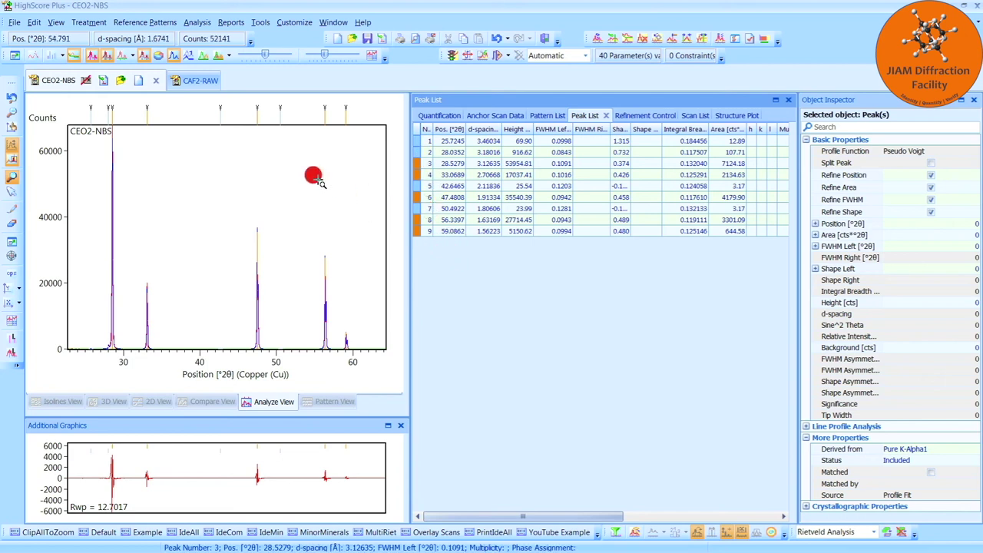
In CAF2-RAW's peak list, set peaks 2 (35.18°) and 5 (58.47°) to Excluded, leaving 24 refined parameters
left_click(197, 81)
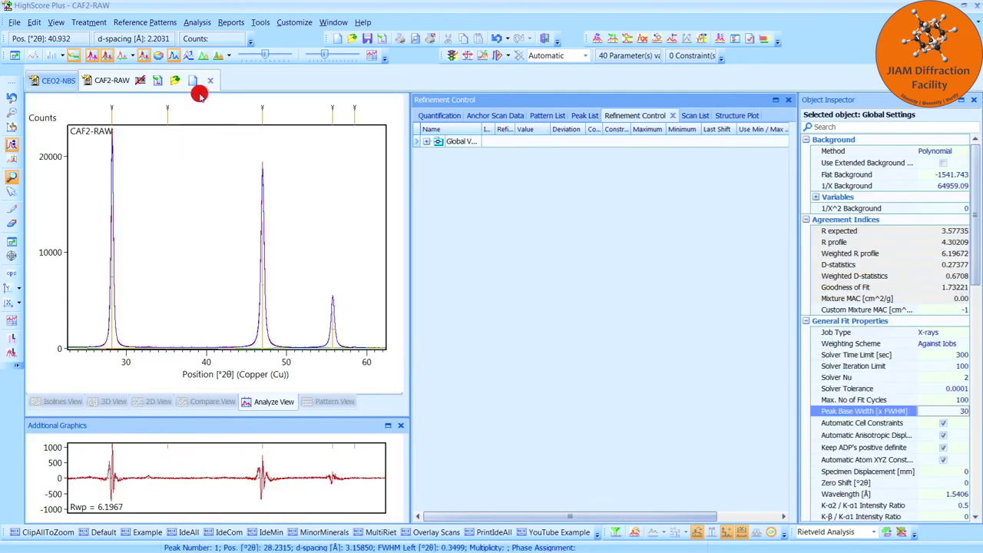
left_click(592, 118)
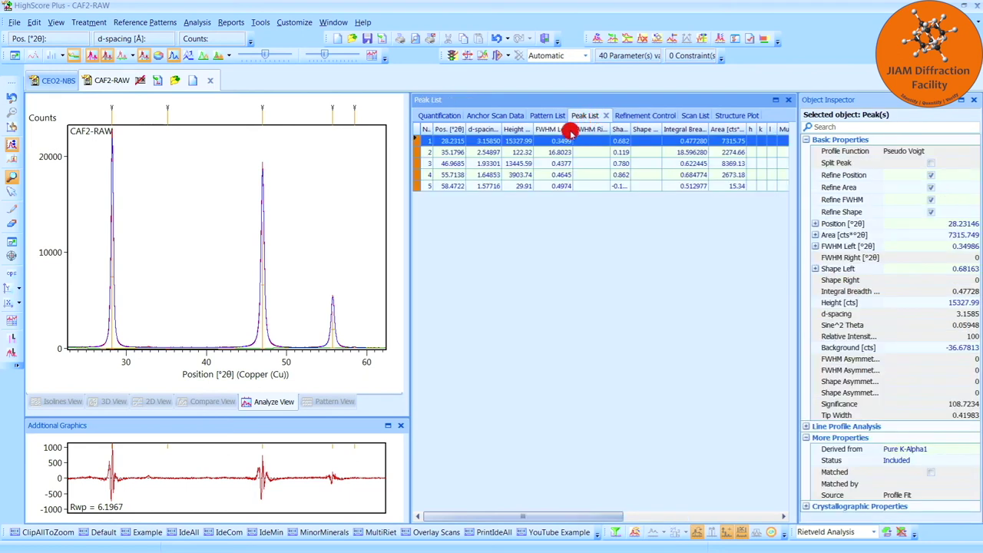
left_click(413, 152)
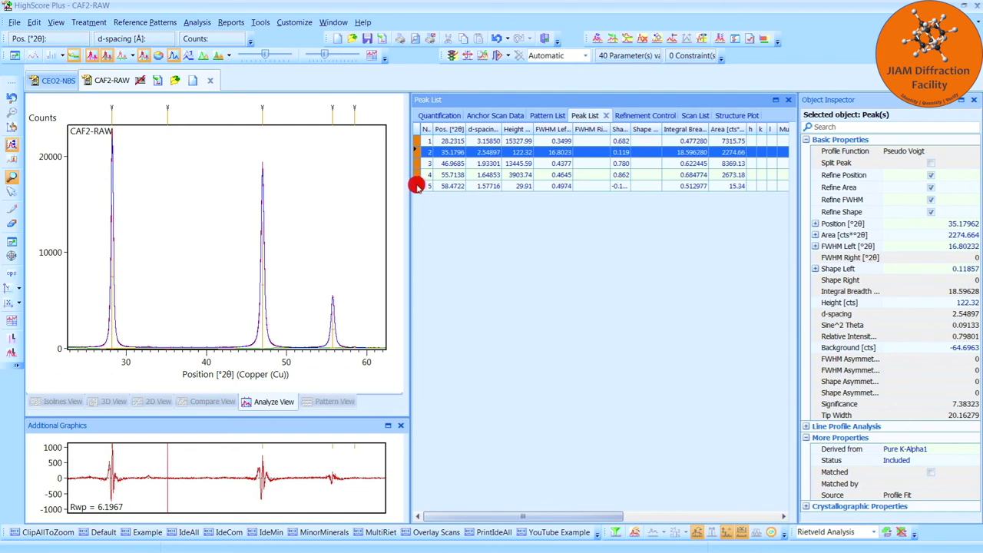
left_click(416, 185, "ctrl")
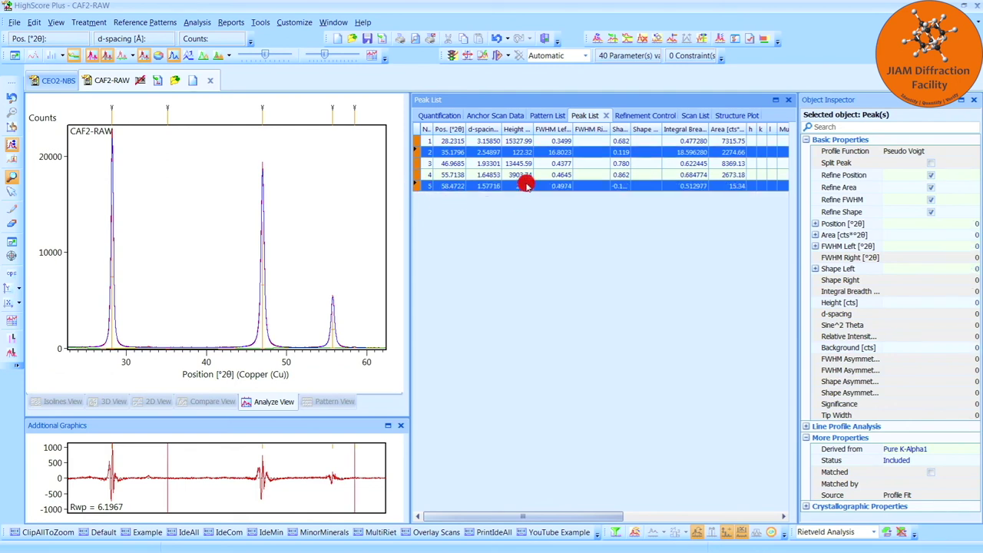
right_click(416, 186)
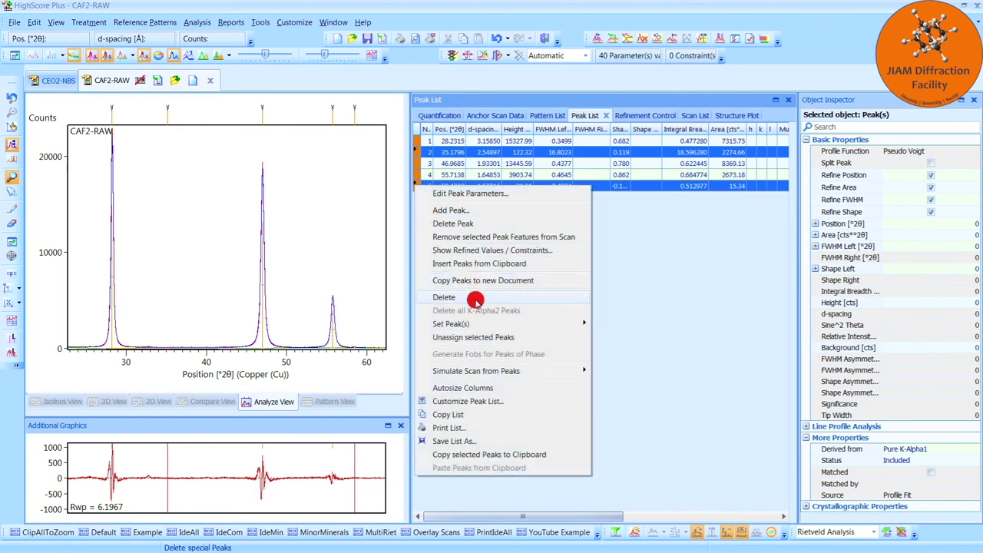
mouse_move(493, 322)
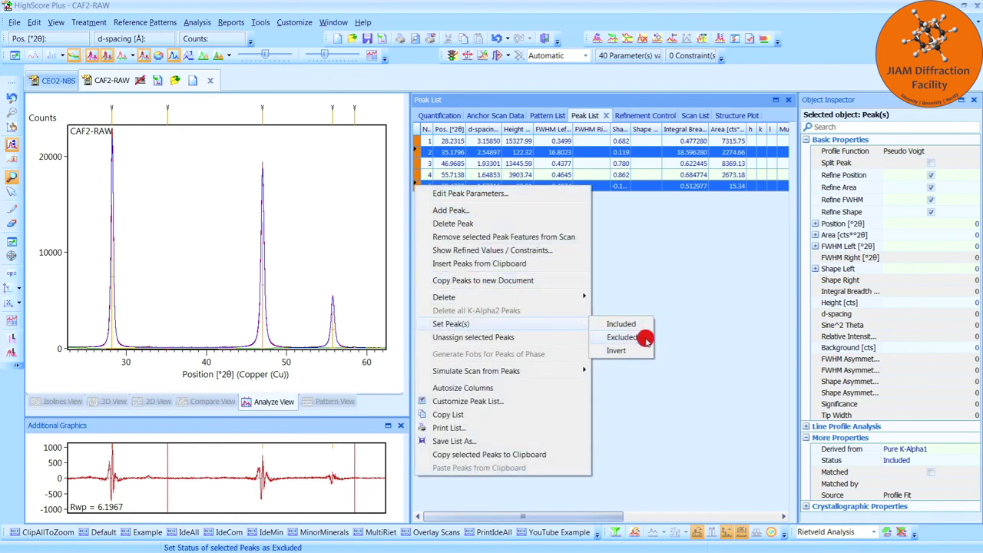
left_click(622, 337)
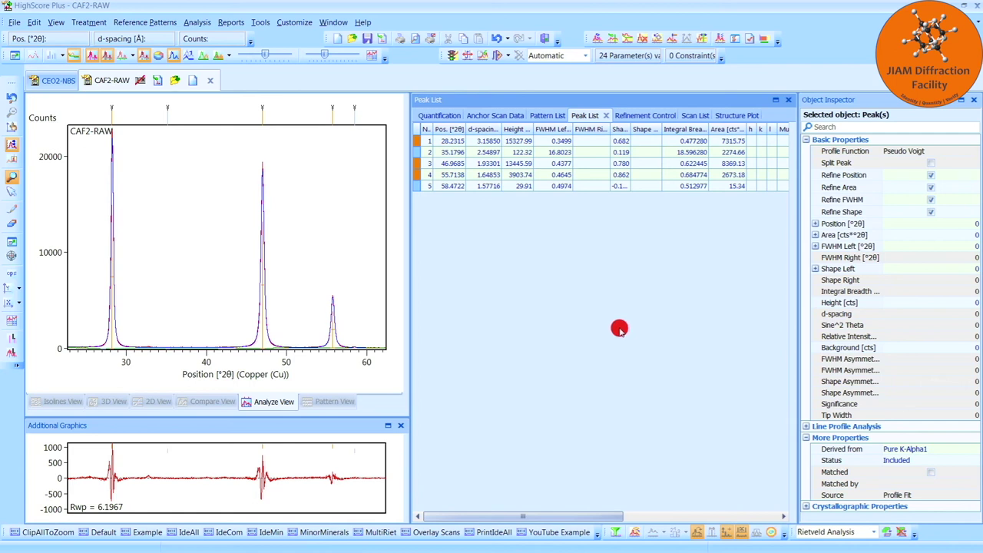
left_click(259, 21)
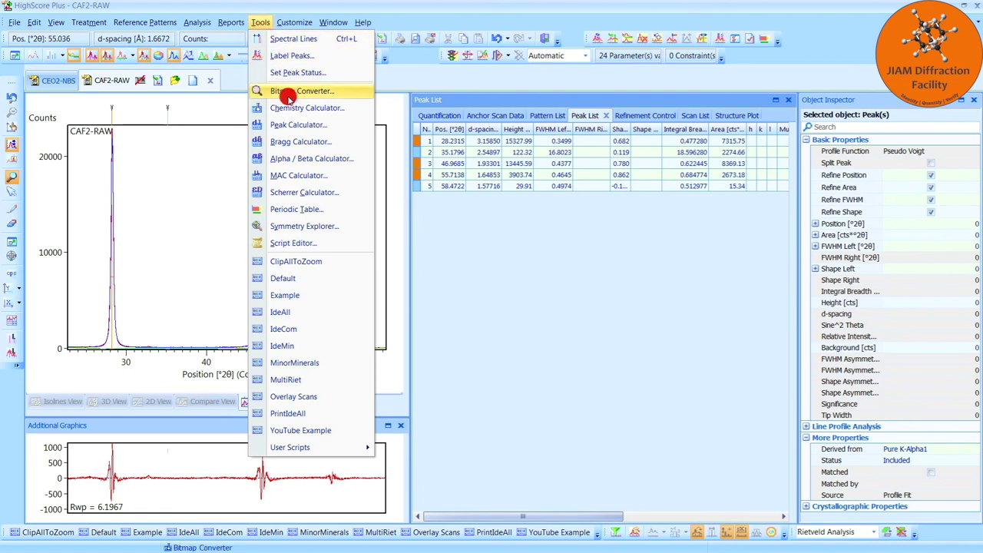
Open the Scherrer Calculator with Copper (Cu) anode and shape factor K 0.89, ready for row 1
left_click(352, 195)
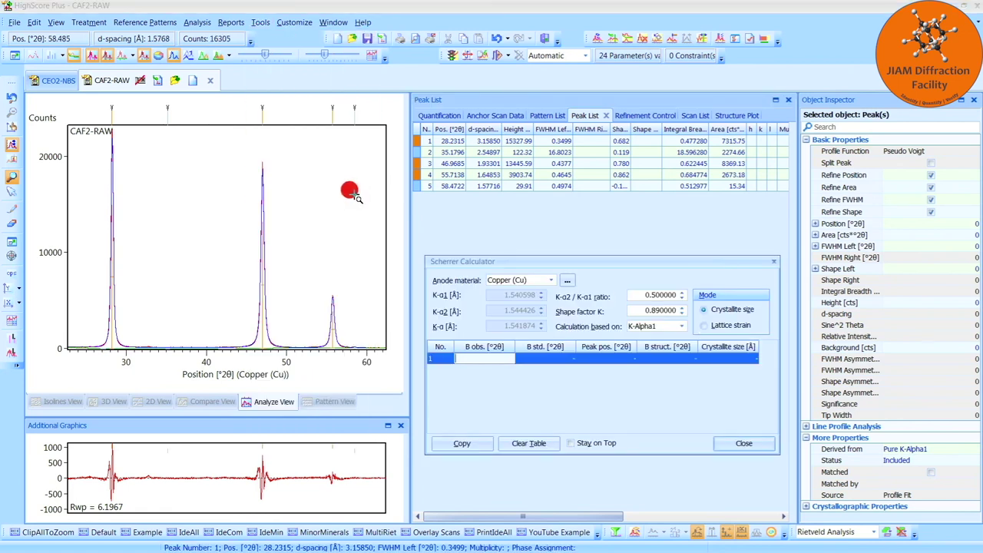
left_click(554, 284)
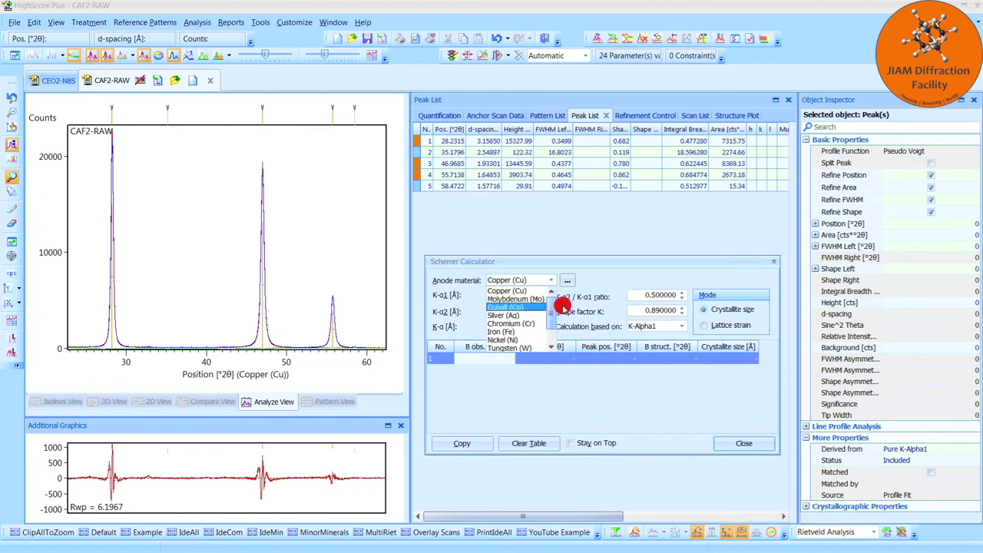
left_click(553, 281)
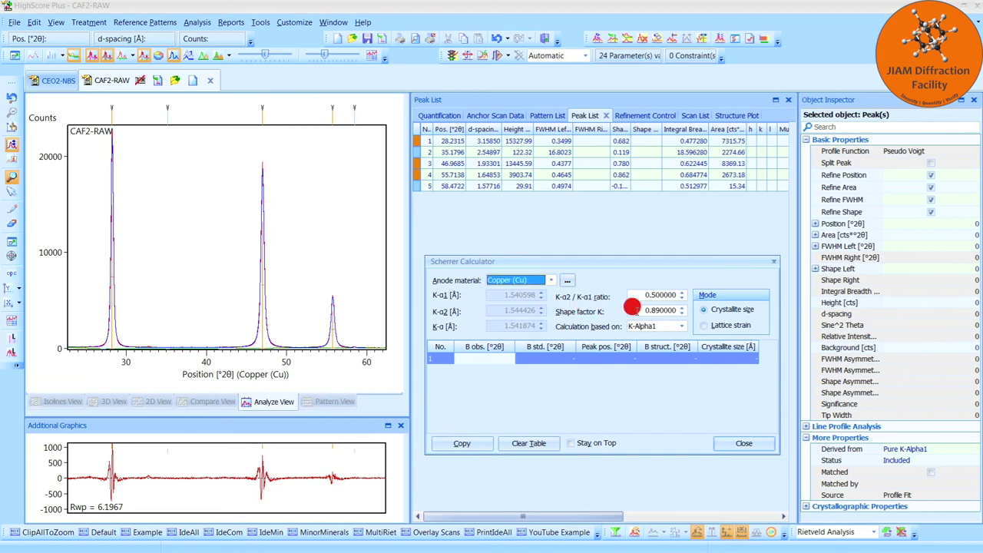
left_click(634, 311)
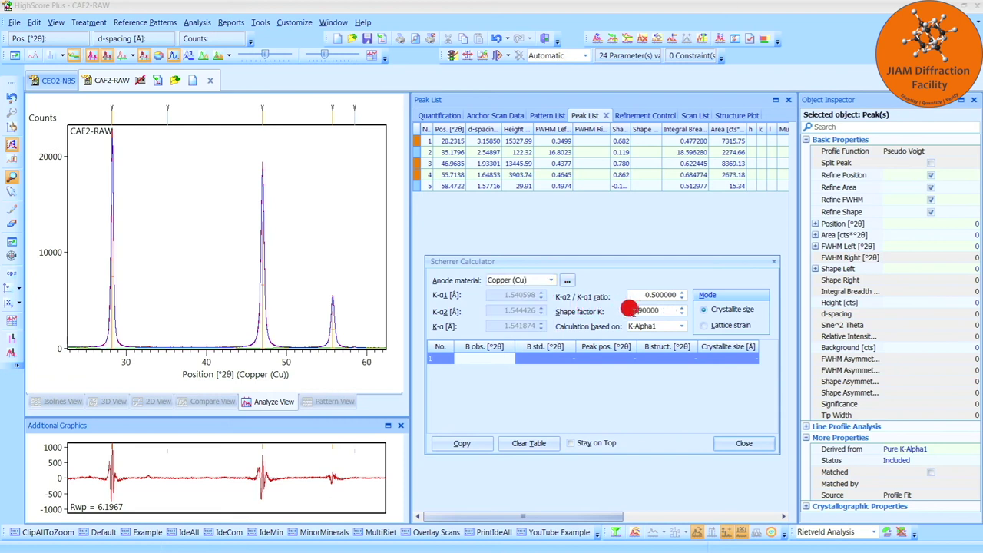
left_click(606, 360)
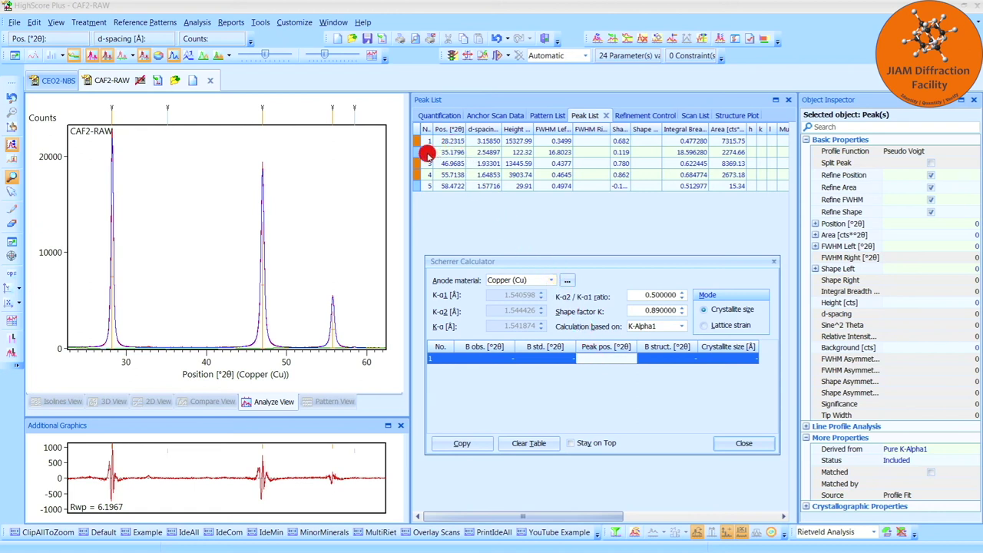
Read the first CaF2 peak's fitted position from the CAF2-RAW peak list
left_click(196, 118)
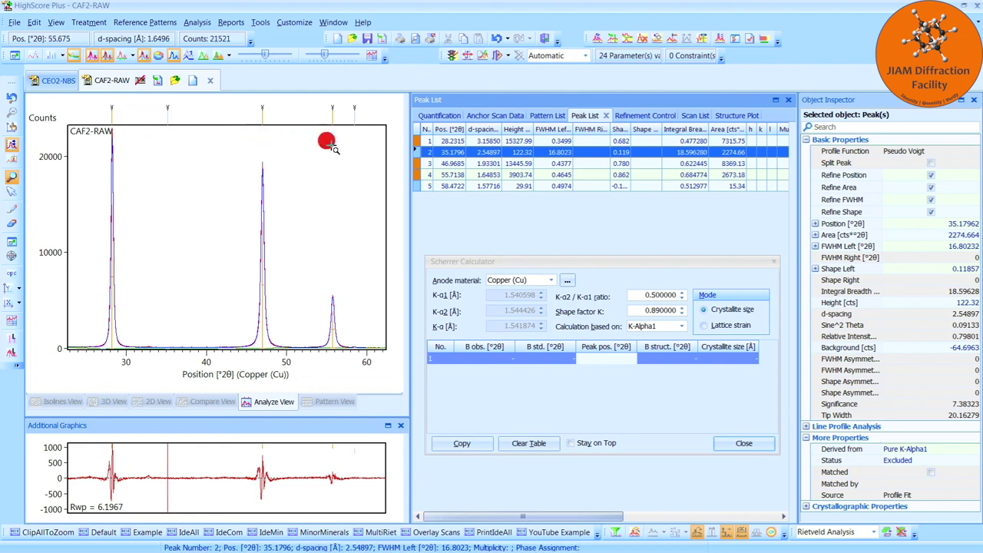
left_click(477, 140)
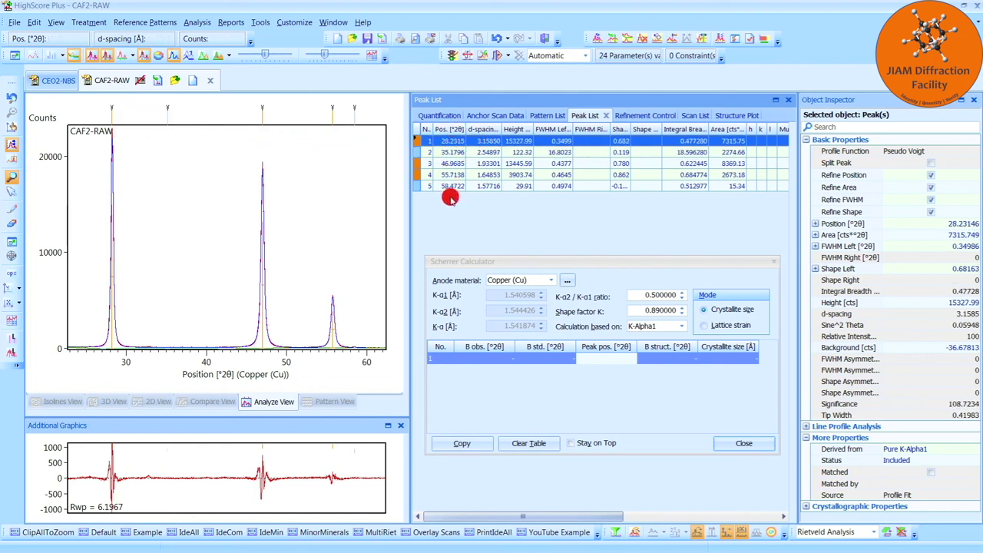
left_click(599, 353)
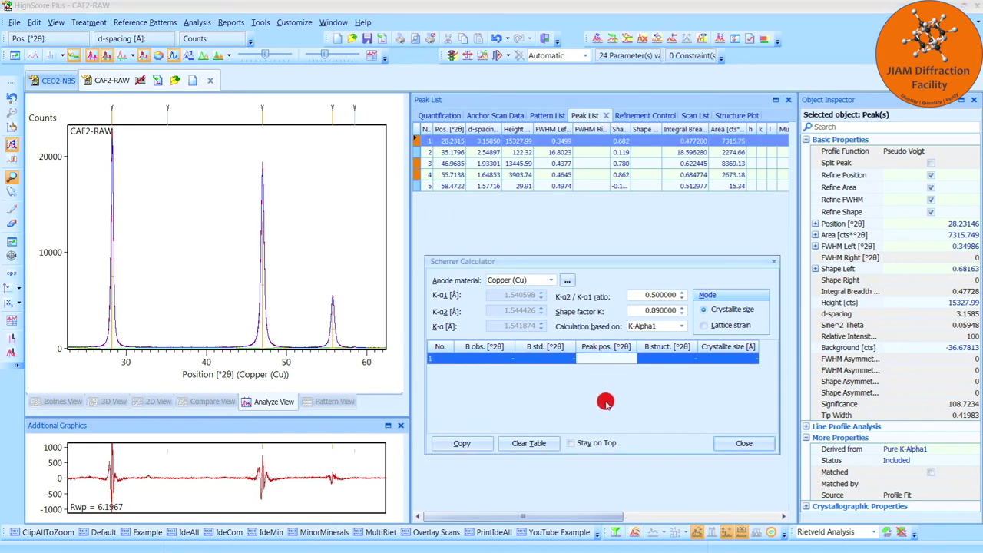
Enter peak positions 28.232, 46.969 and 55.714 °2θ into the Scherrer table
type("28.232")
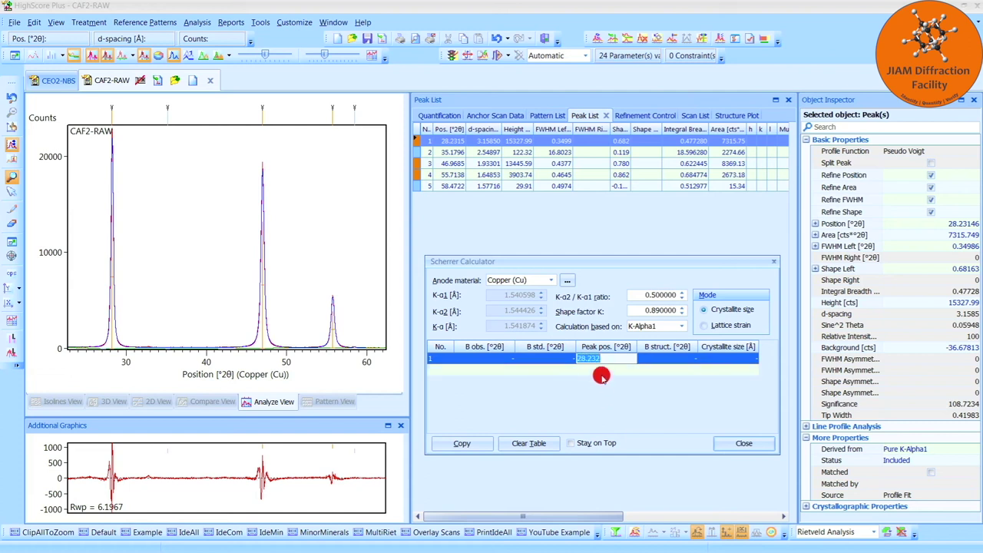
key("Return")
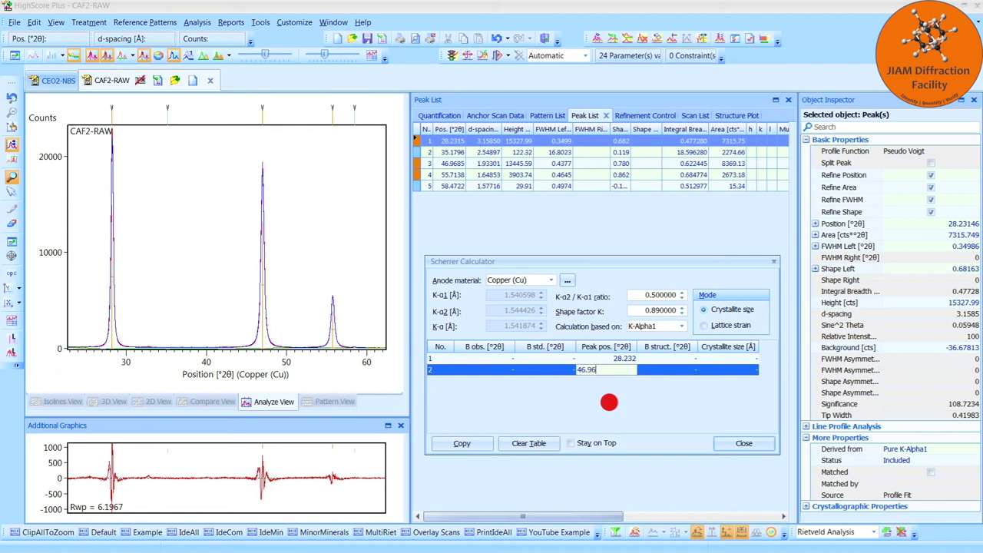
key("Return")
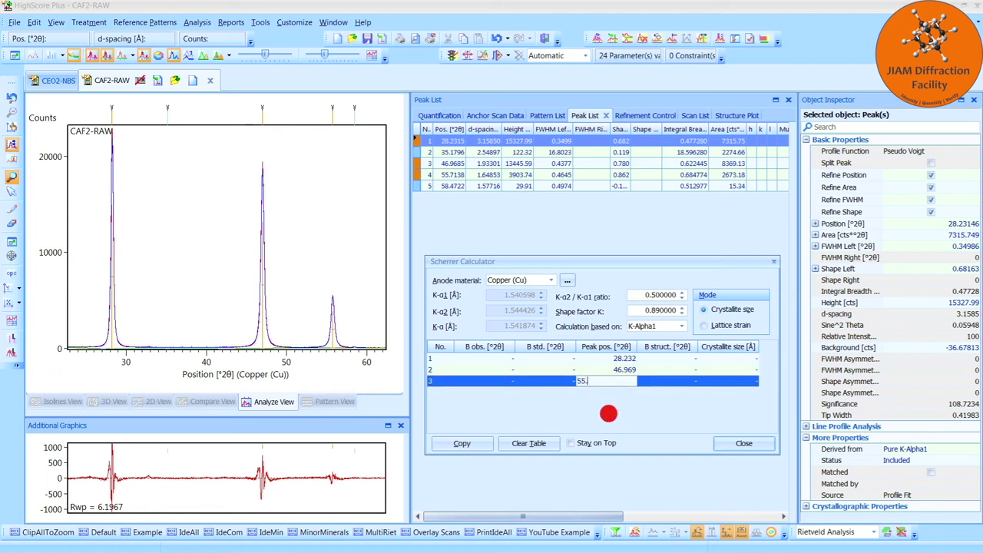
type("55.714")
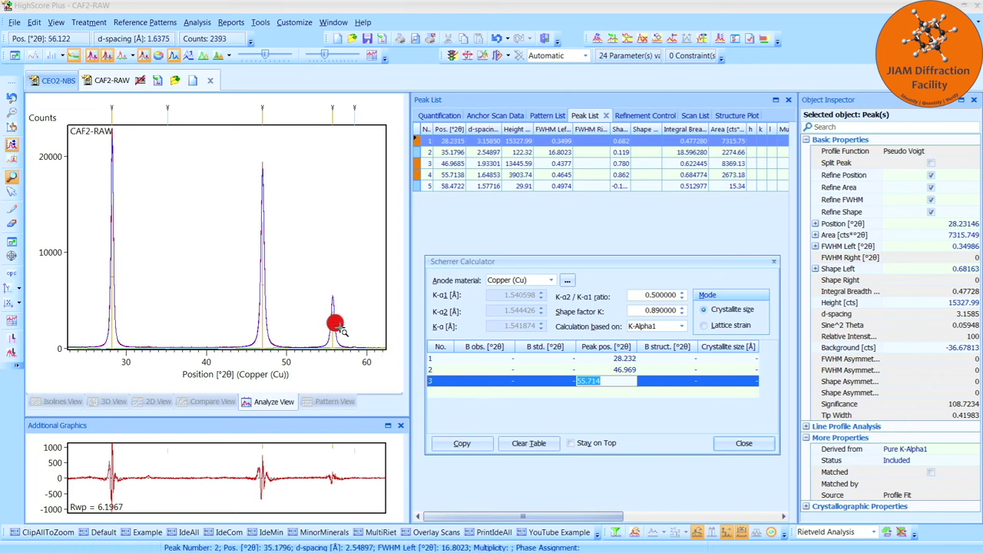
left_click(270, 277)
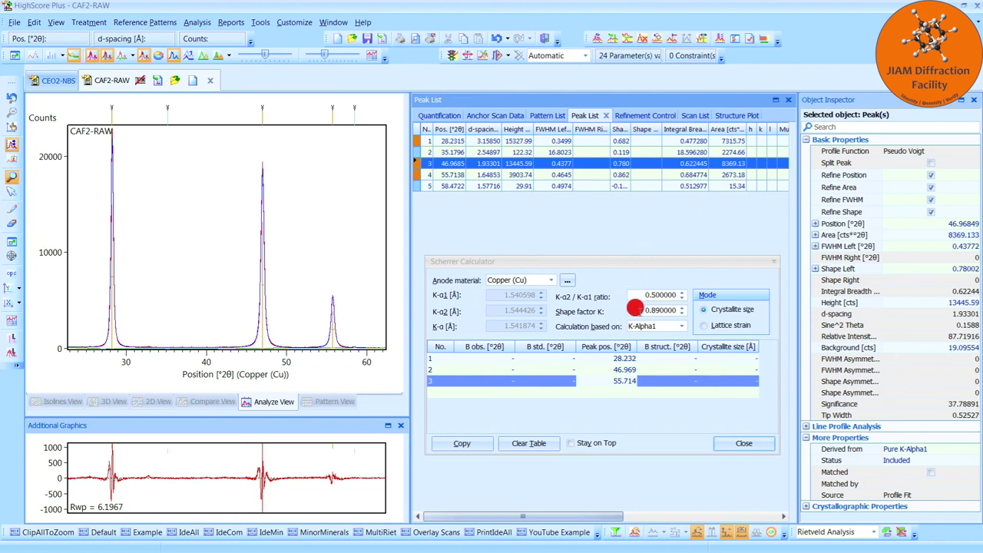
left_click(126, 237)
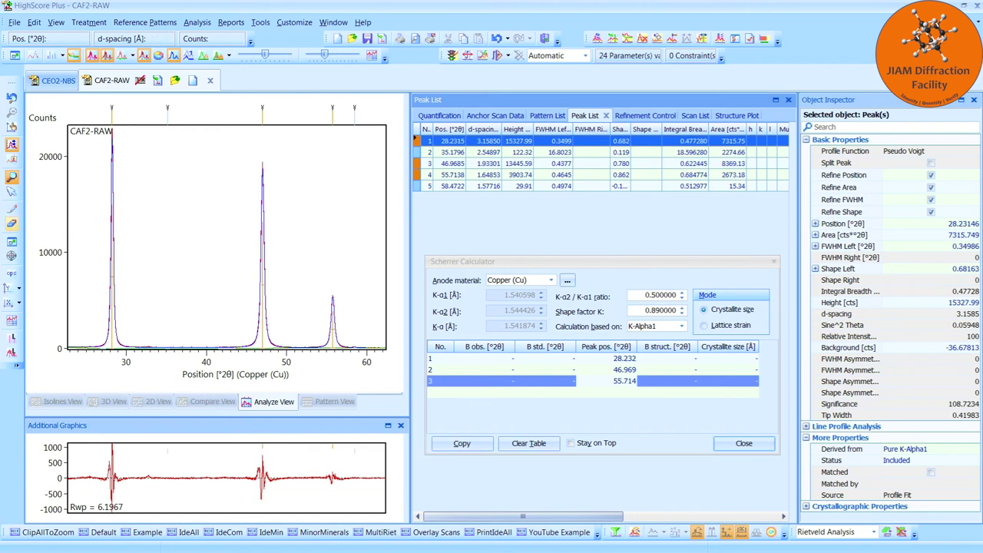
key("alt+Tab")
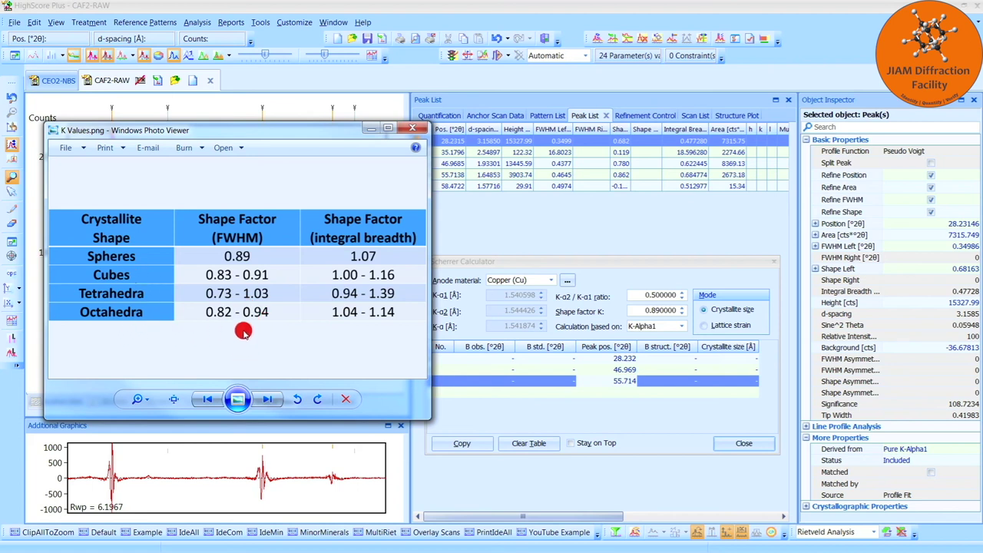
left_click(529, 262)
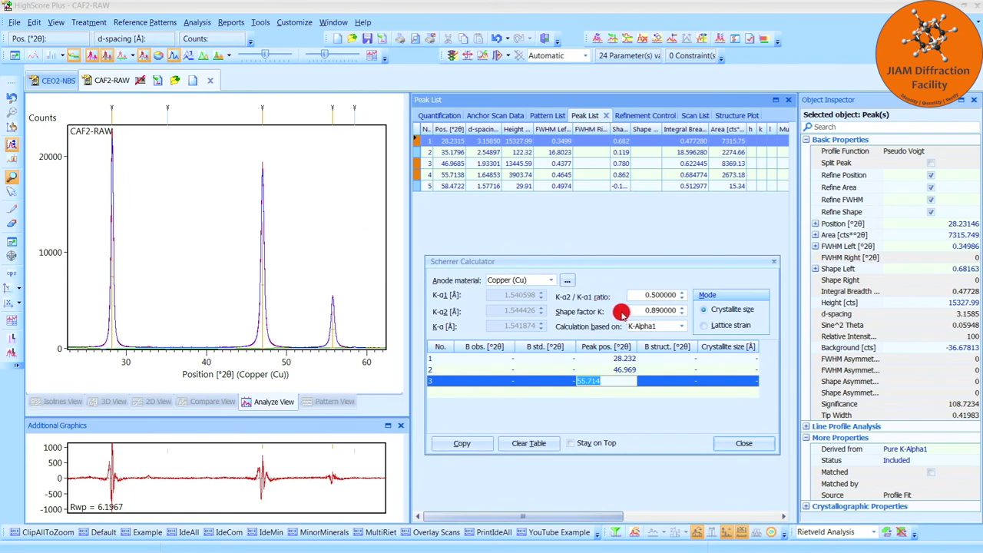
left_click(481, 357)
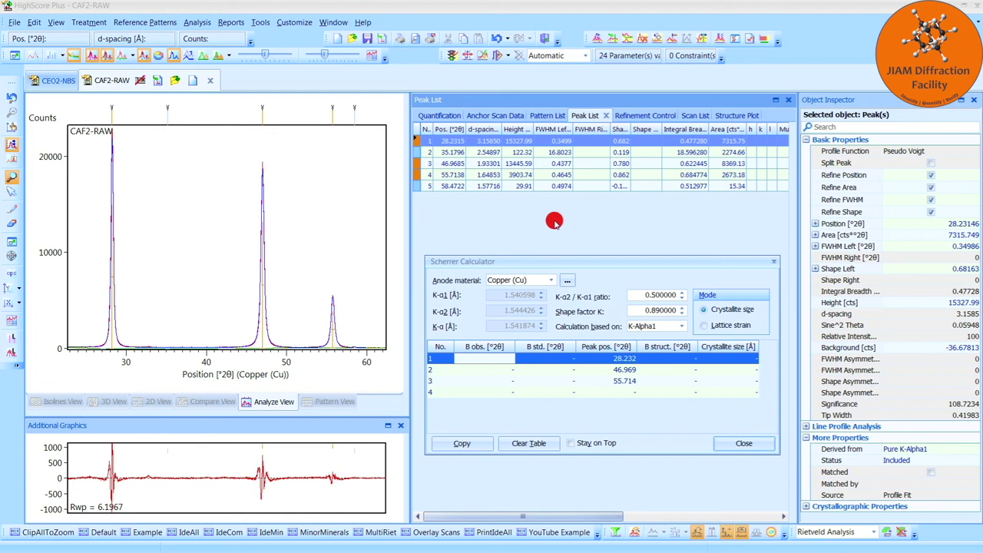
Enter observed breadths 0.350, 0.438 and 0.465 °2θ for the three CaF2 peak rows
type("0.350")
key("ctrl+a")
left_click(490, 370)
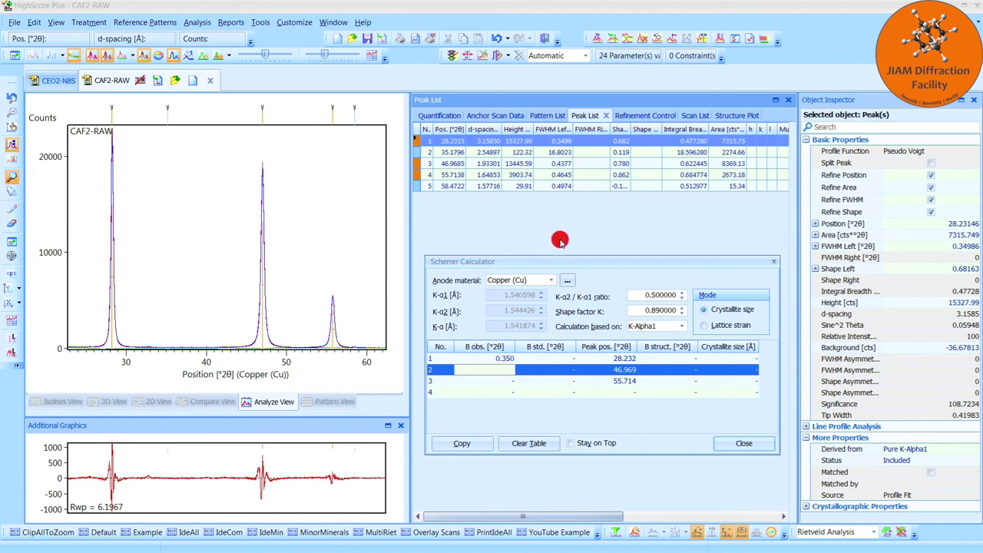
type("0.438")
key("ctrl+a")
left_click(491, 380)
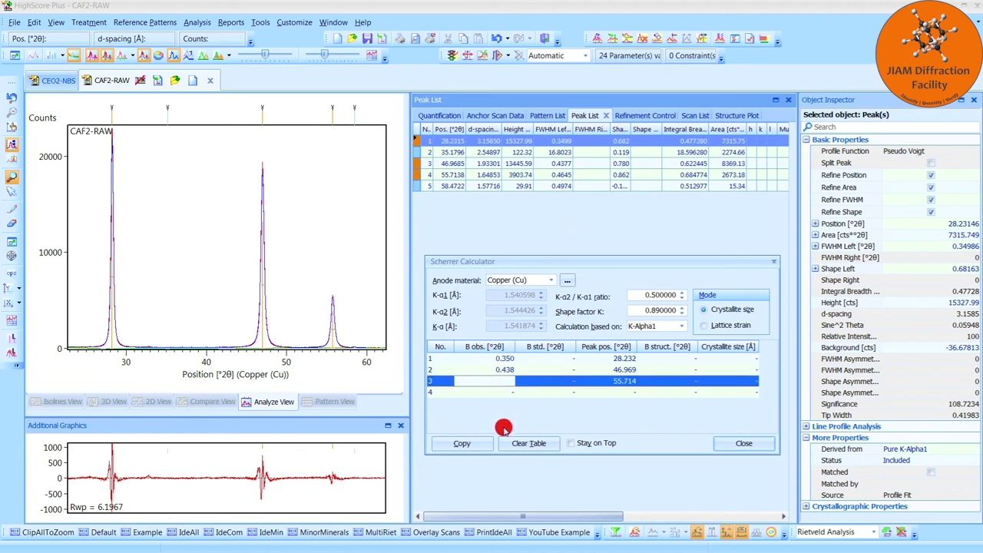
type("0.465")
key("ctrl+a")
left_click(541, 390)
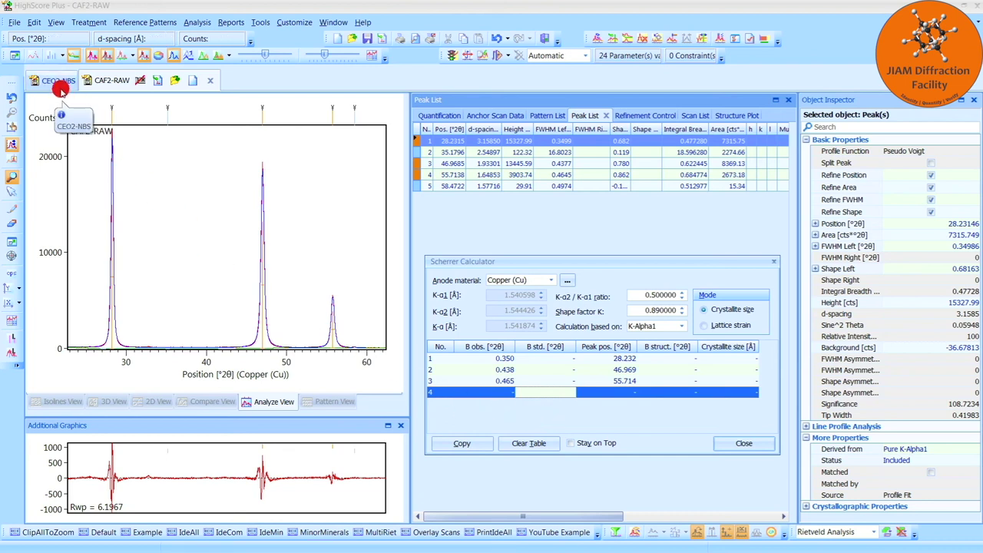
Switch to CEO2-NBS and look up the breadth of its 28.53° peak in the peak list
left_click(59, 88)
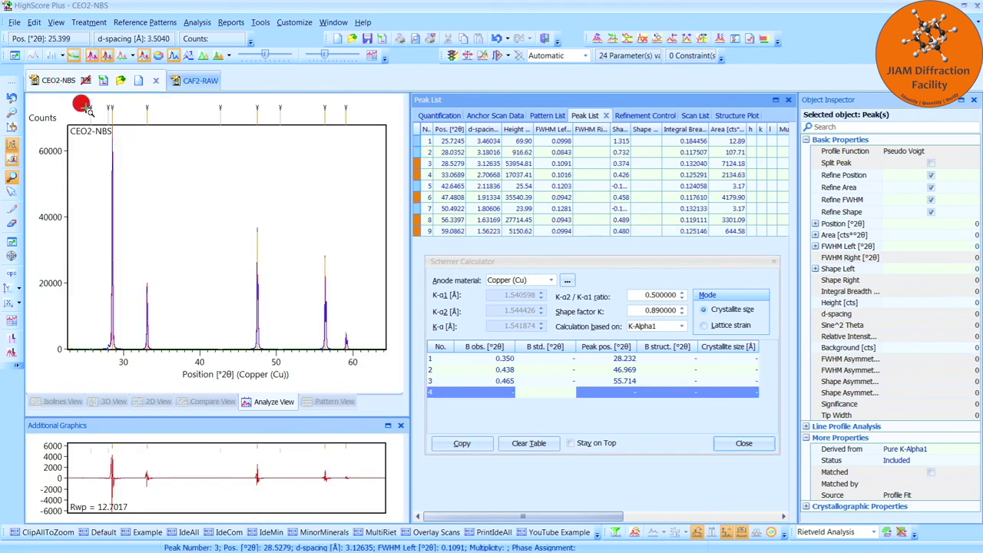
left_click(110, 110)
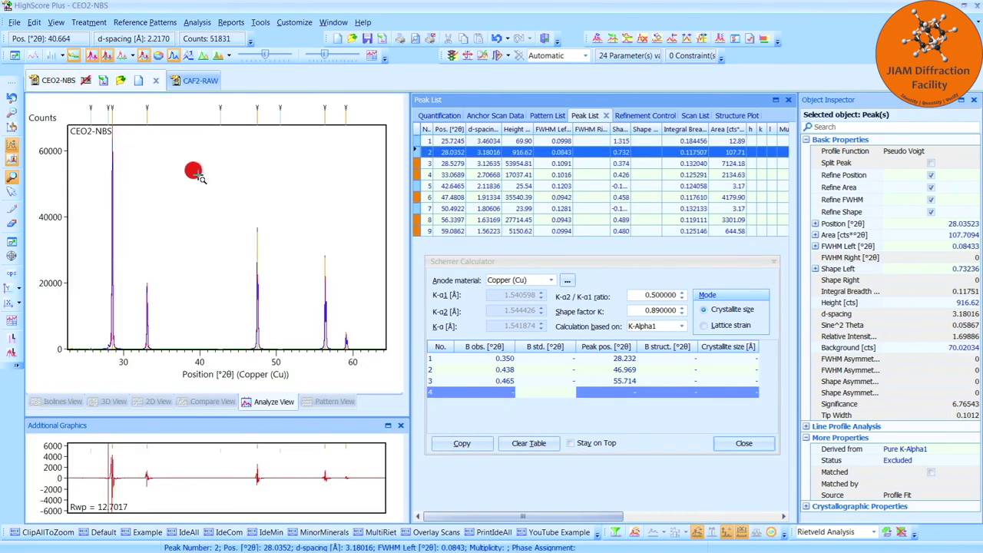
left_click(583, 358)
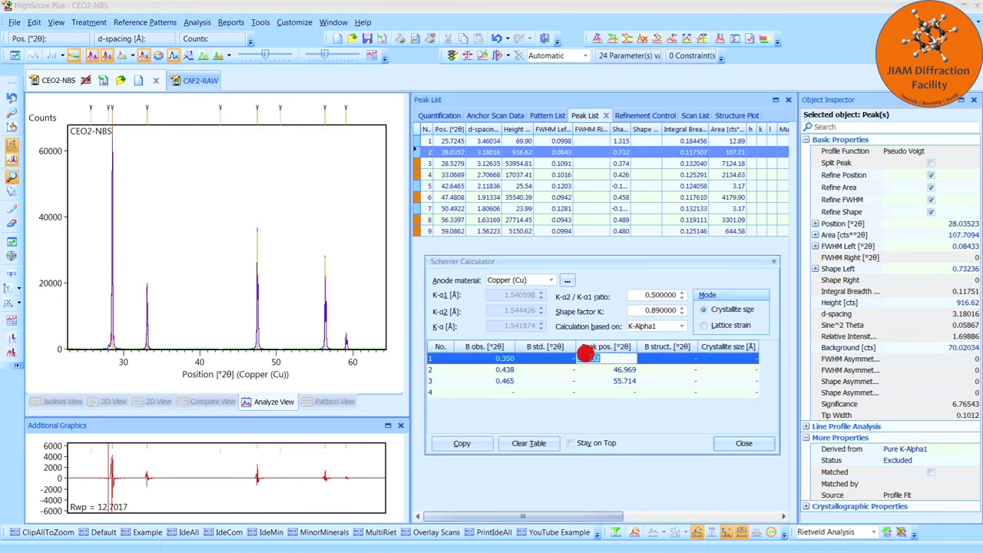
left_click(456, 163)
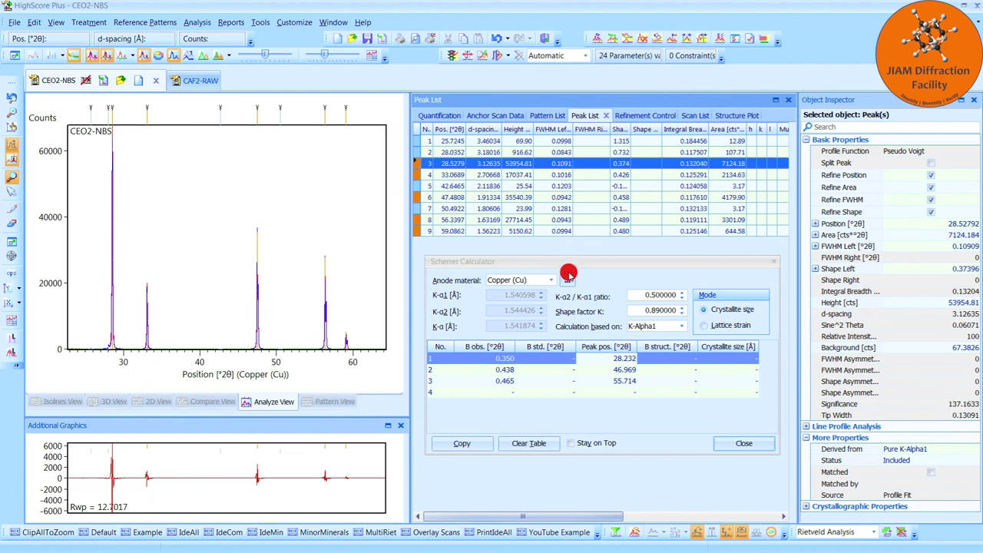
Enter B std. values 0.109 and 0.094 for CaF2 peaks 1 and 2, checking the CeO2 47.48° peak
left_click(550, 355)
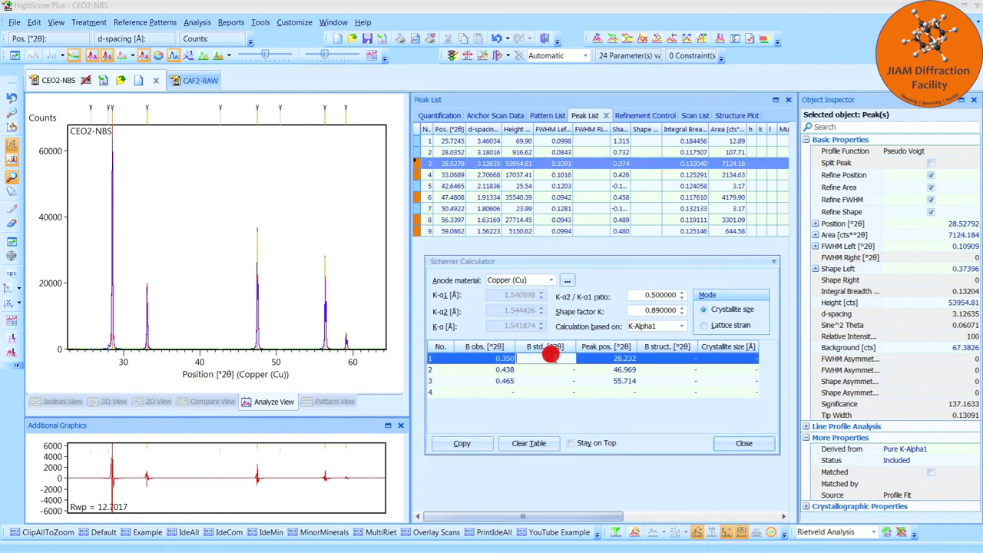
type("0.1")
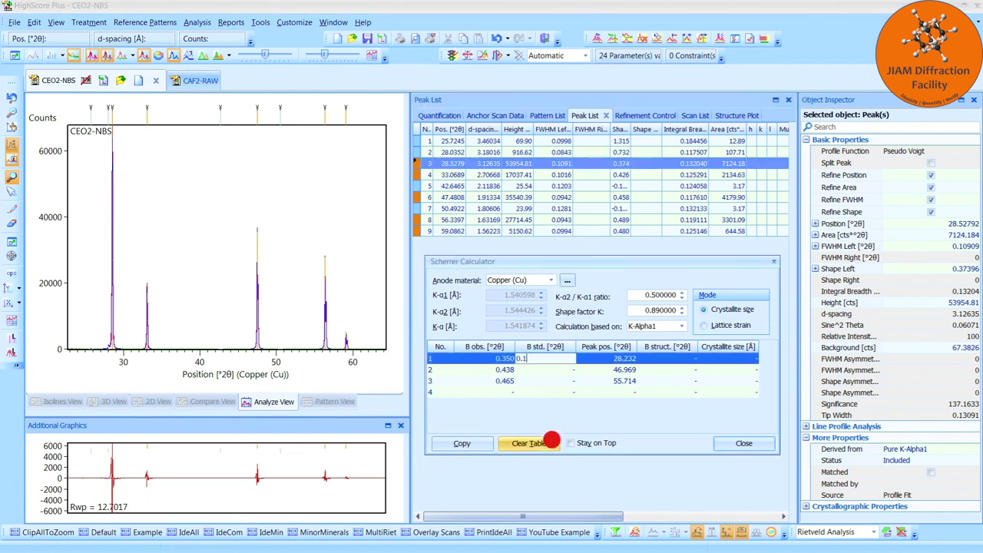
type("09")
key("Return")
left_click(588, 369)
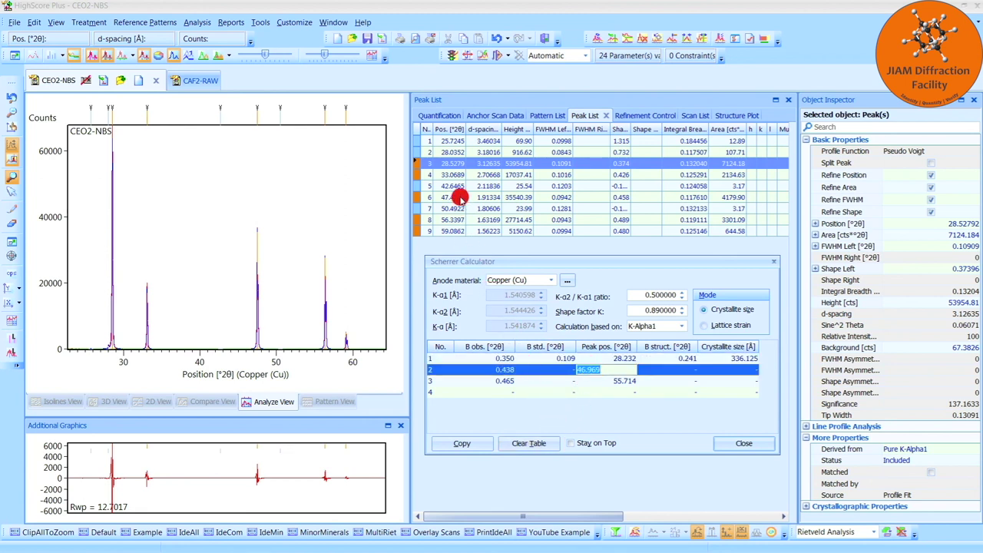
left_click(459, 197)
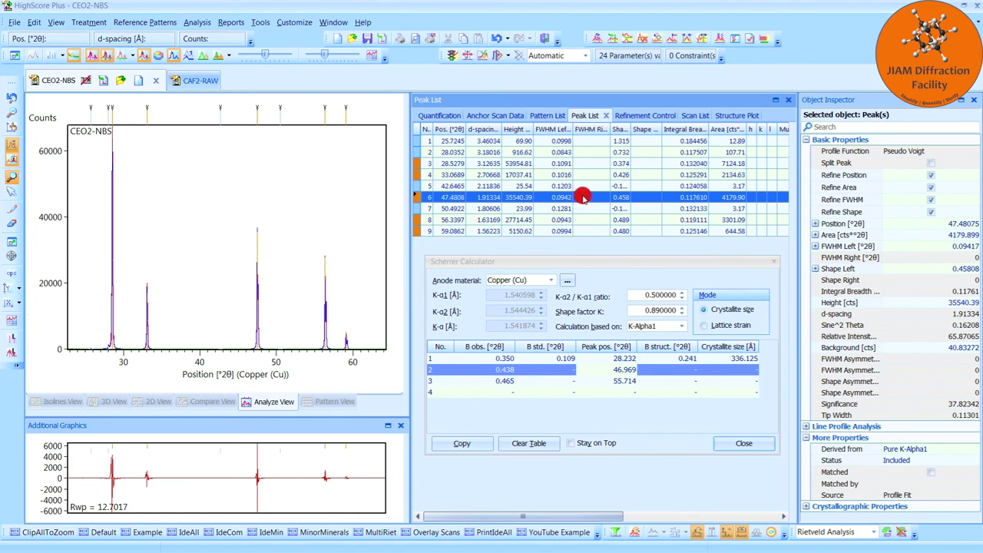
left_click(558, 367)
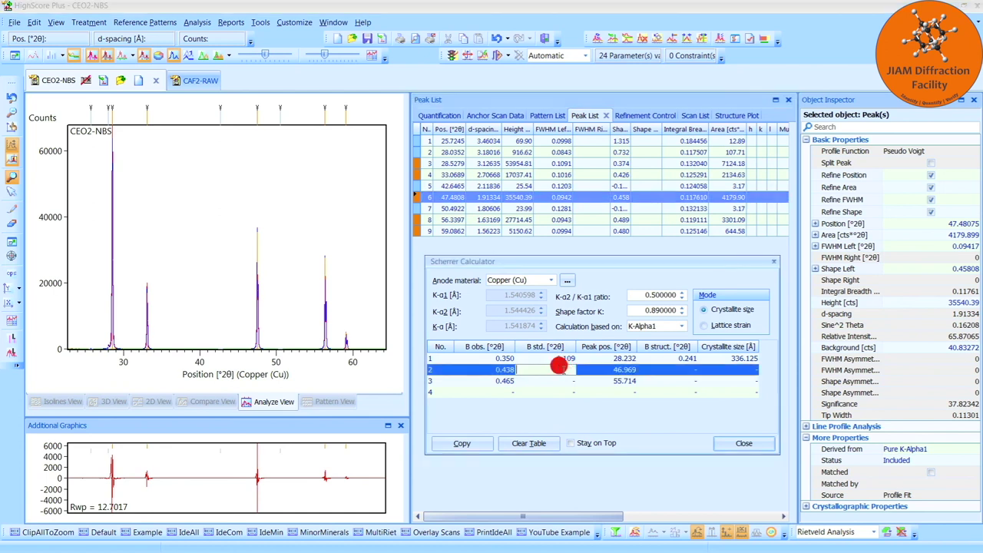
type("0.094")
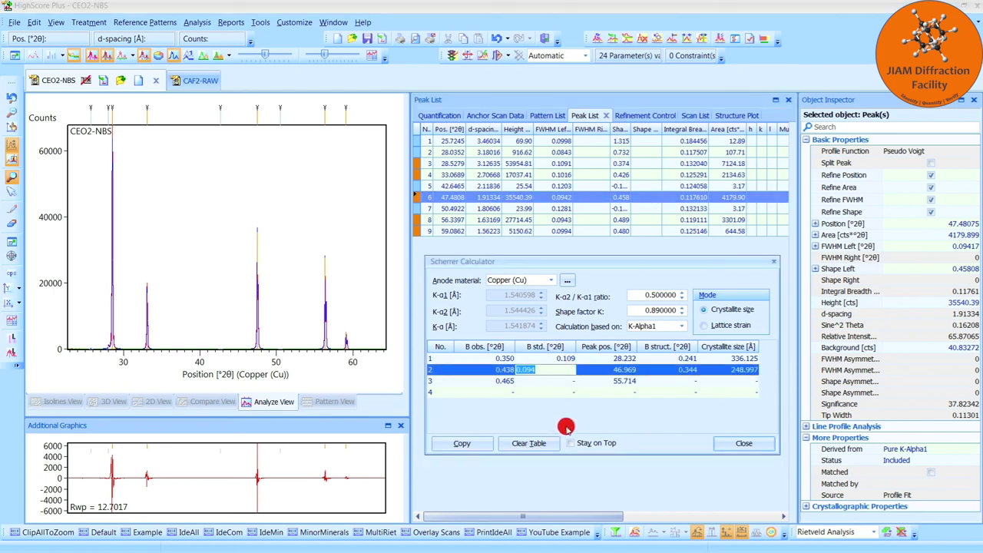
left_click(596, 380)
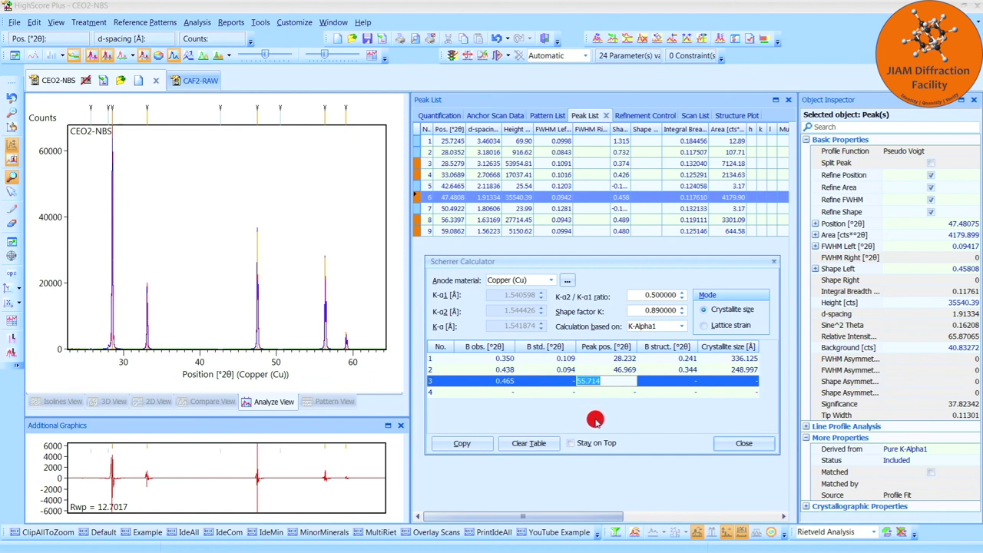
Enter B std. 0.094 for the third CaF2 peak, based on the CeO2 56.34° peak
left_click(458, 221)
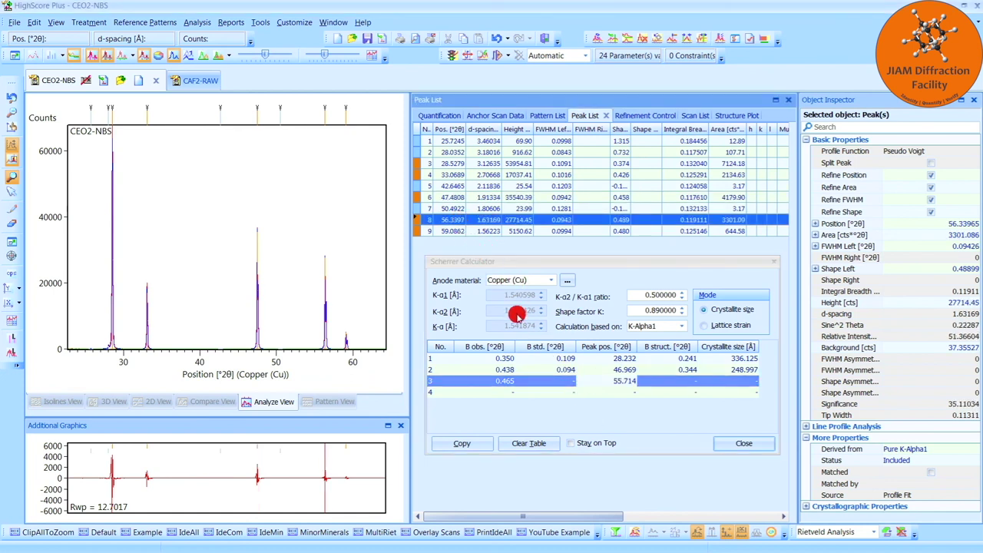
left_click(548, 380)
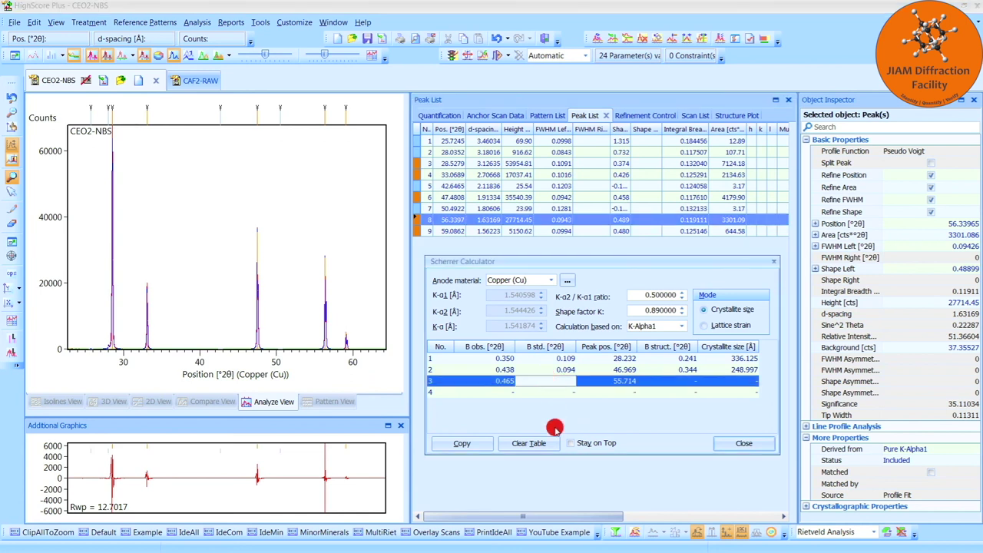
type("0.094")
key("Return")
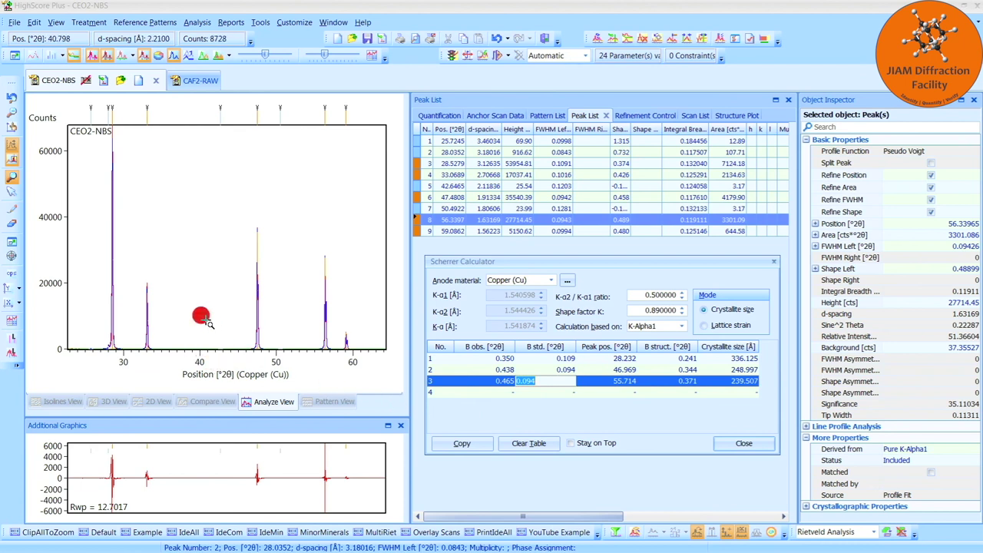
Select the CeO2 peaks at 33.07° and 47.48° together in the plot and Peak List
left_click(149, 318)
left_click(257, 315)
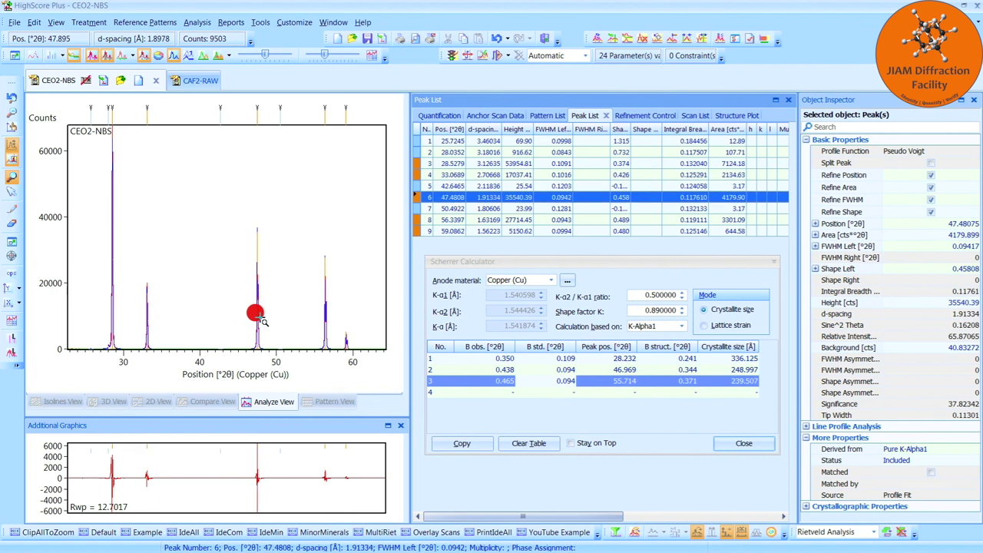
left_click(148, 317)
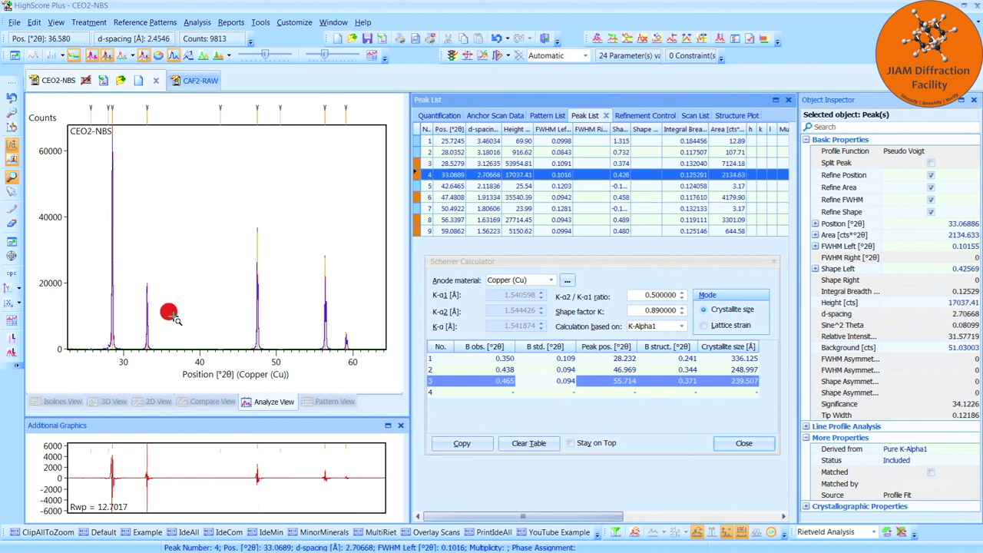
left_click(415, 196, "ctrl")
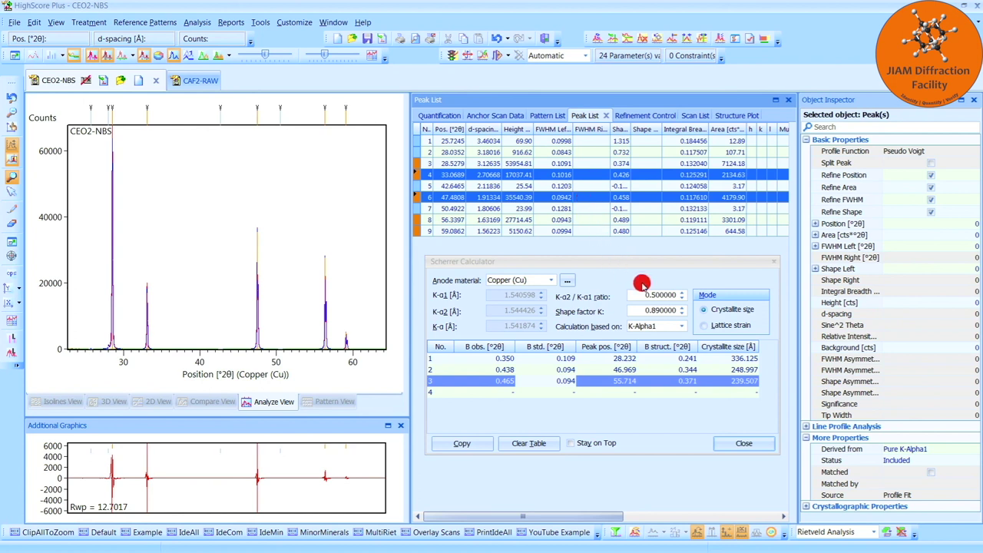
left_click(726, 358)
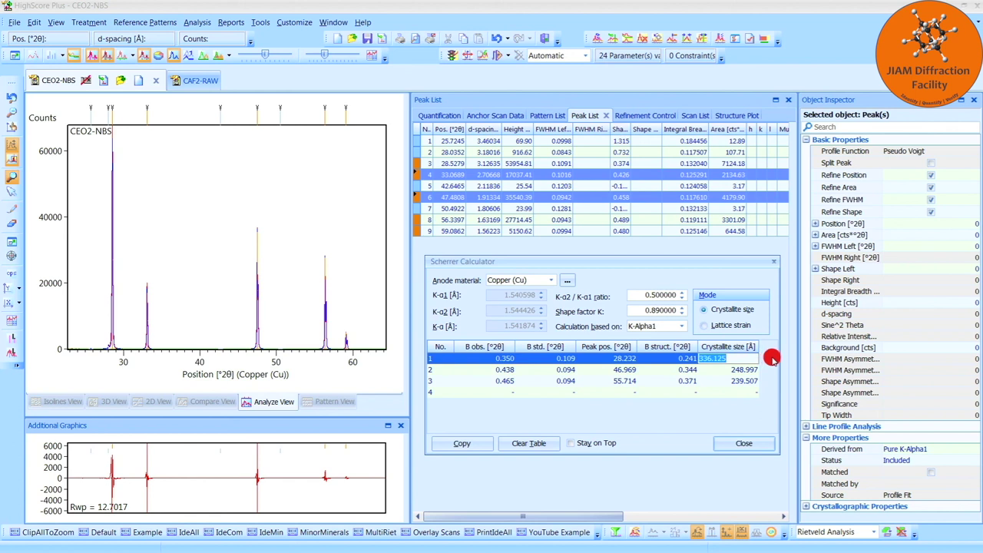
left_click(718, 369)
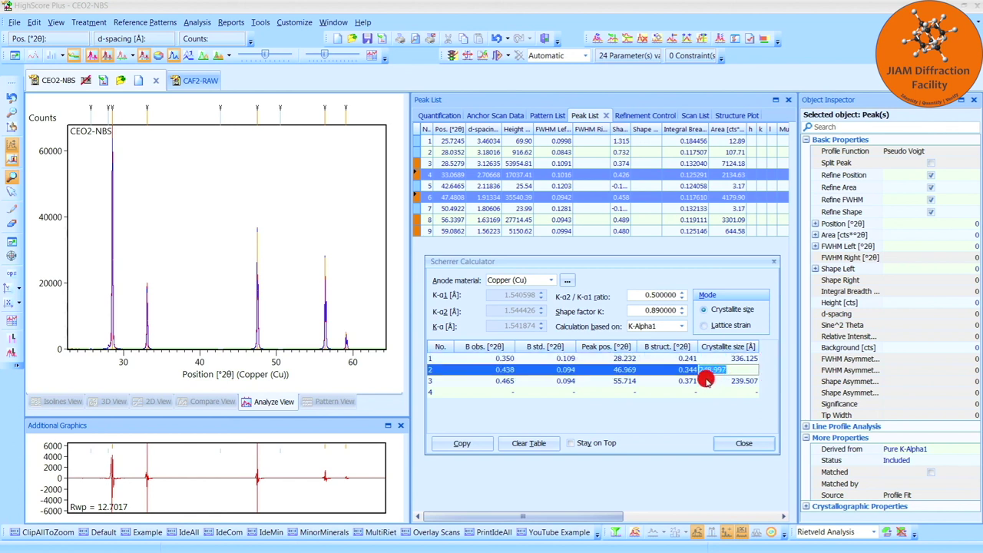
left_click(705, 379)
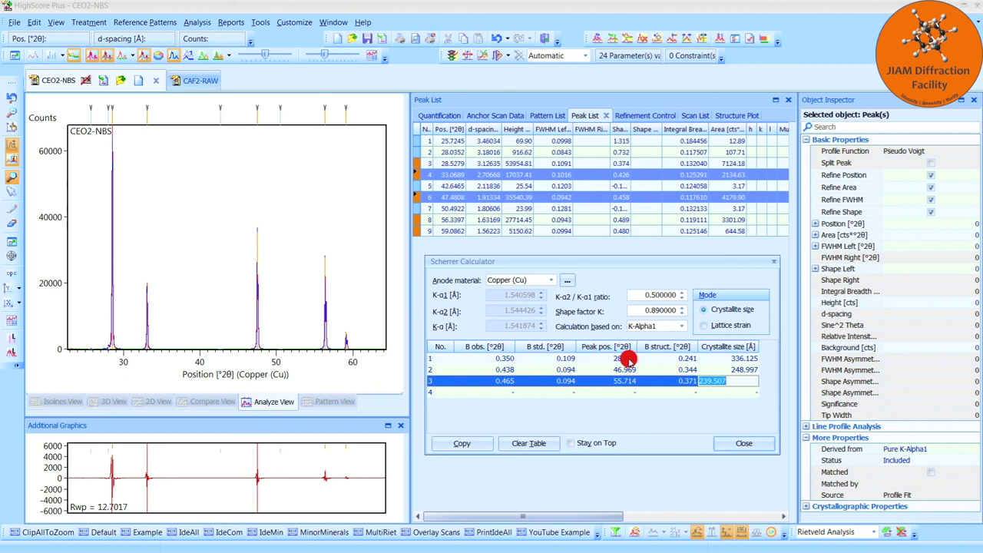
left_click(625, 357)
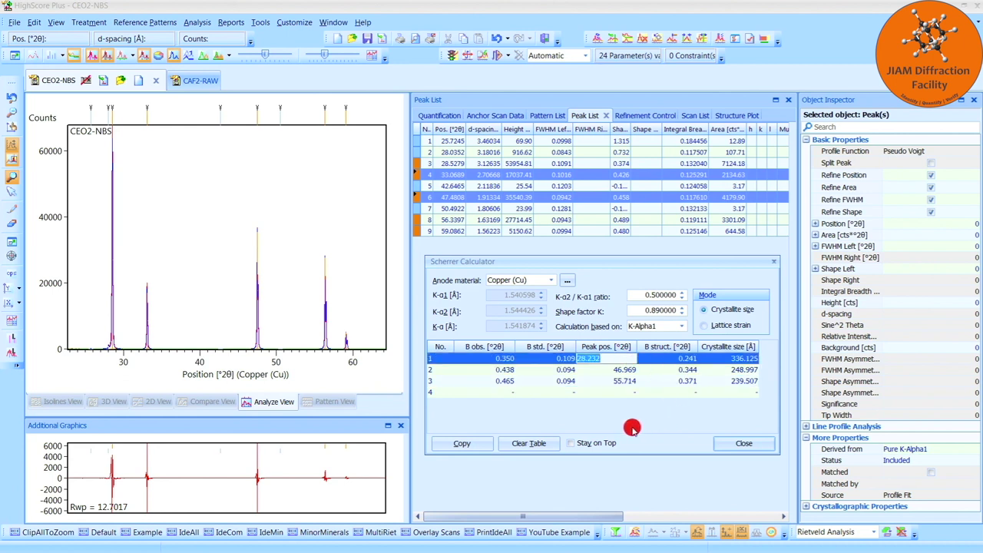
left_click(631, 369)
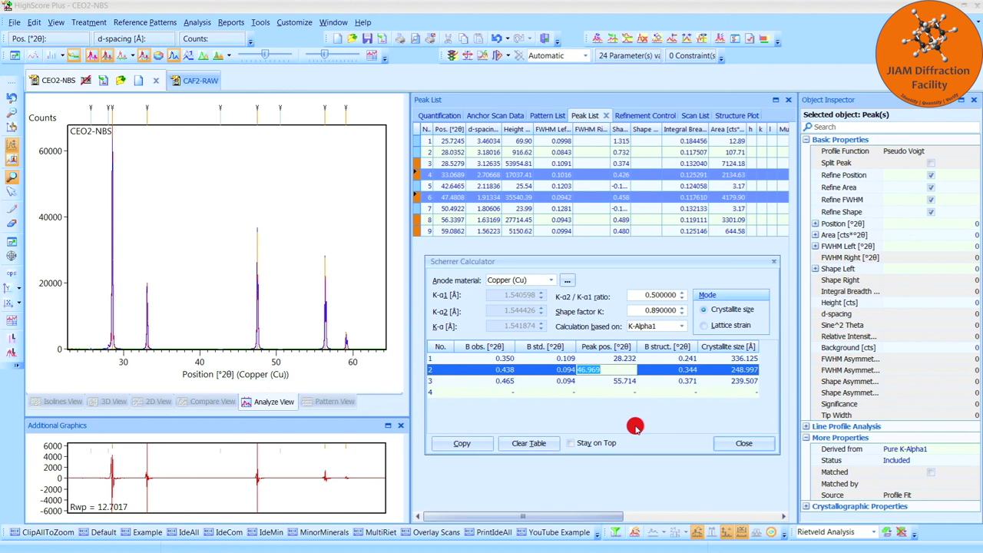
left_click(601, 381)
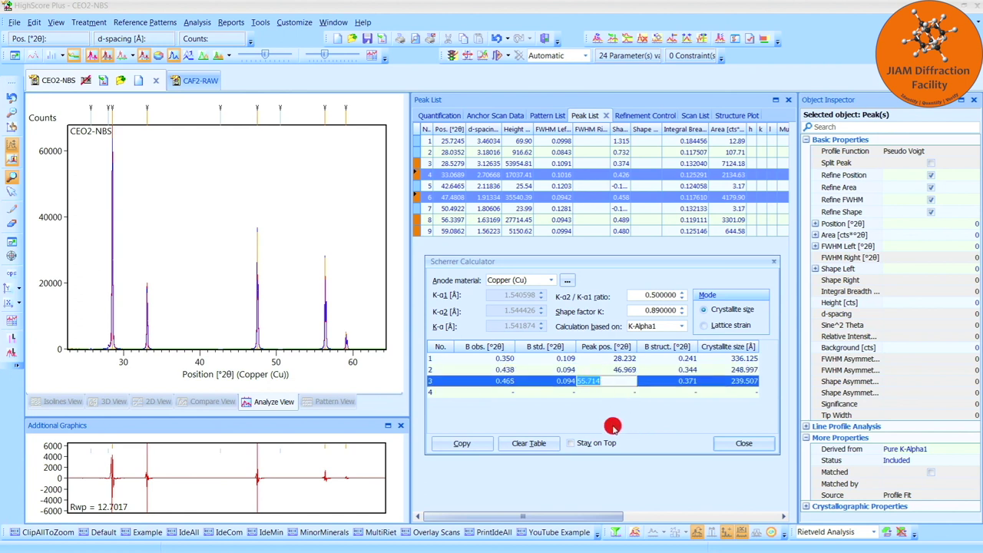